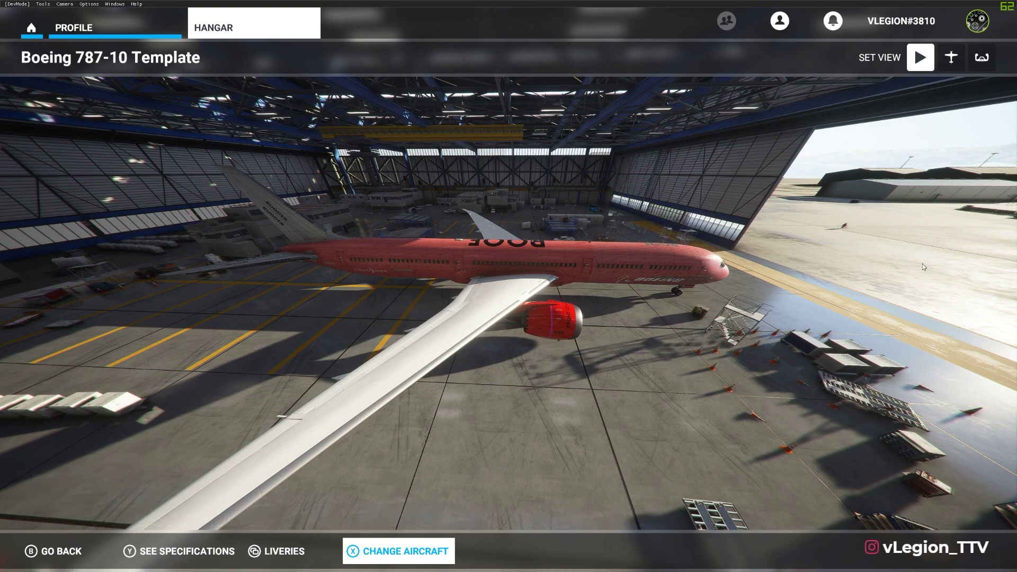
Switch the Boeing 787-10 in the hangar to the Etihad livery and return to the aircraft view
{"action": "left_click_drag", "start_coordinate": [710, 285], "coordinate": [557, 262]}
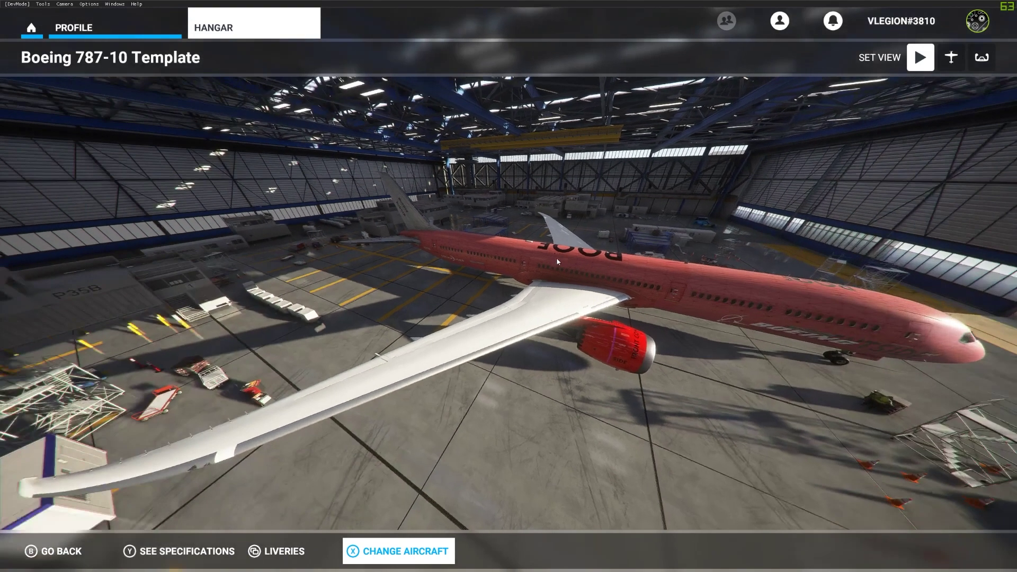
{"action": "scroll", "coordinate": [561, 267], "scroll_direction": "down", "scroll_amount": 4}
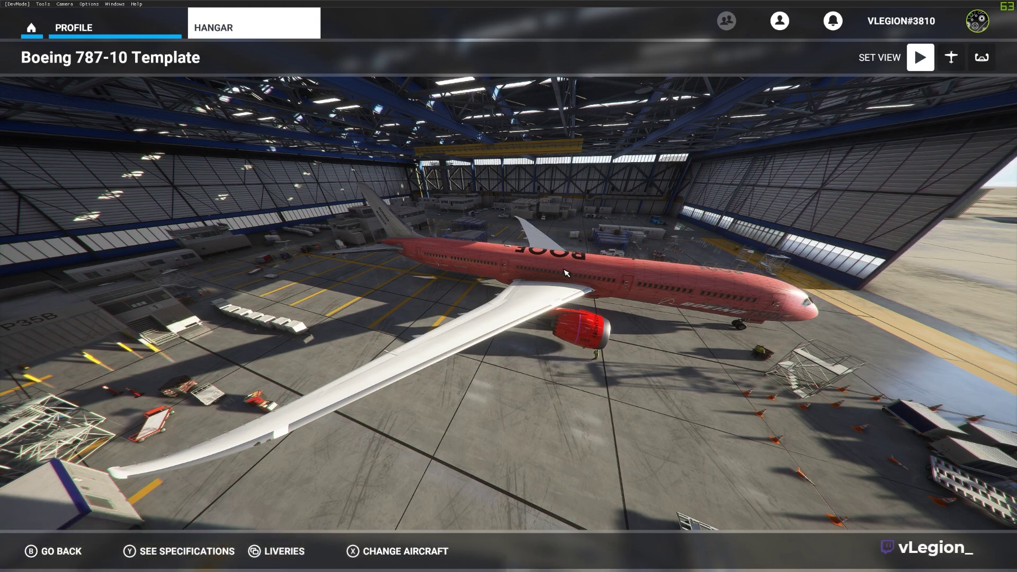
{"action": "left_click_drag", "start_coordinate": [566, 272], "coordinate": [365, 261]}
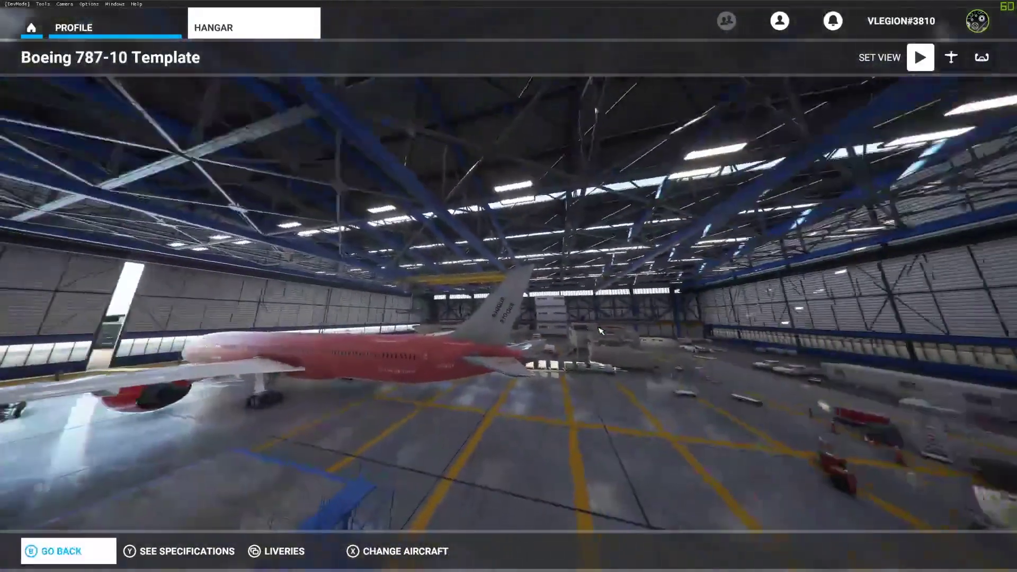
{"action": "key", "text": "Escape"}
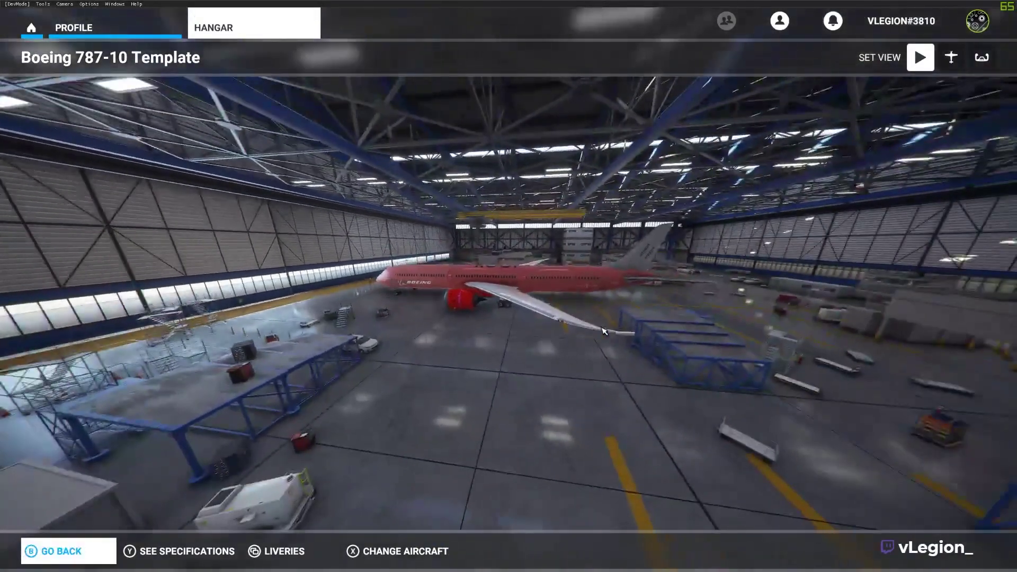
{"action": "left_click", "coordinate": [285, 551]}
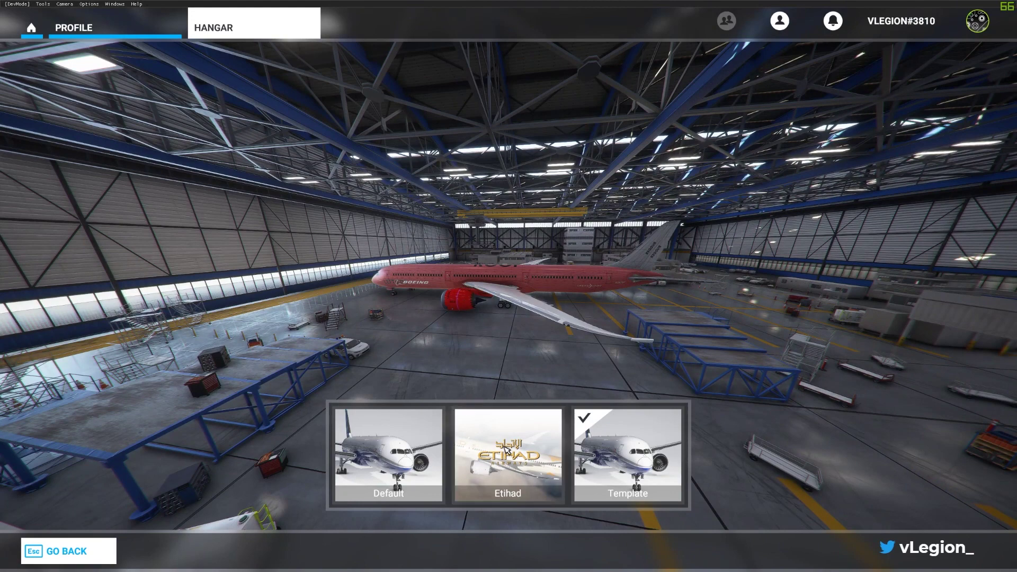
{"action": "left_click", "coordinate": [523, 433]}
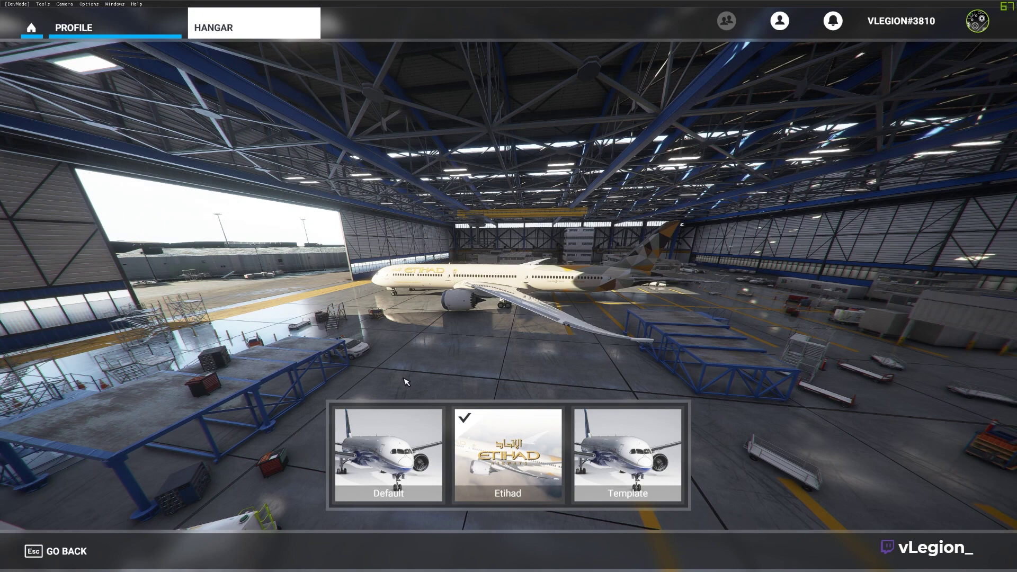
{"action": "key", "text": "Escape"}
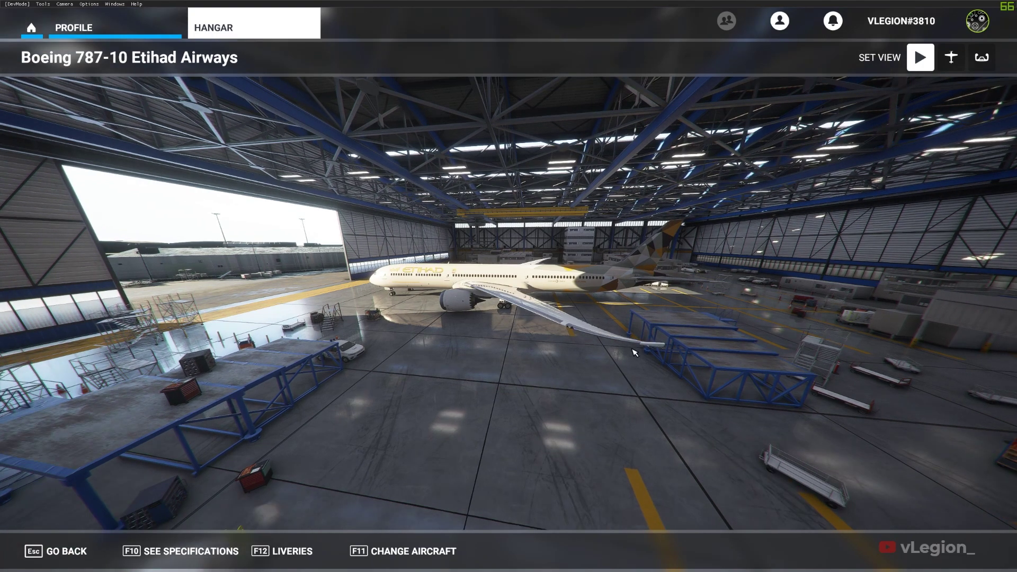
Switch to the Community folder in File Explorer and open the template-livery-template folder
{"action": "key", "text": "super+Tab"}
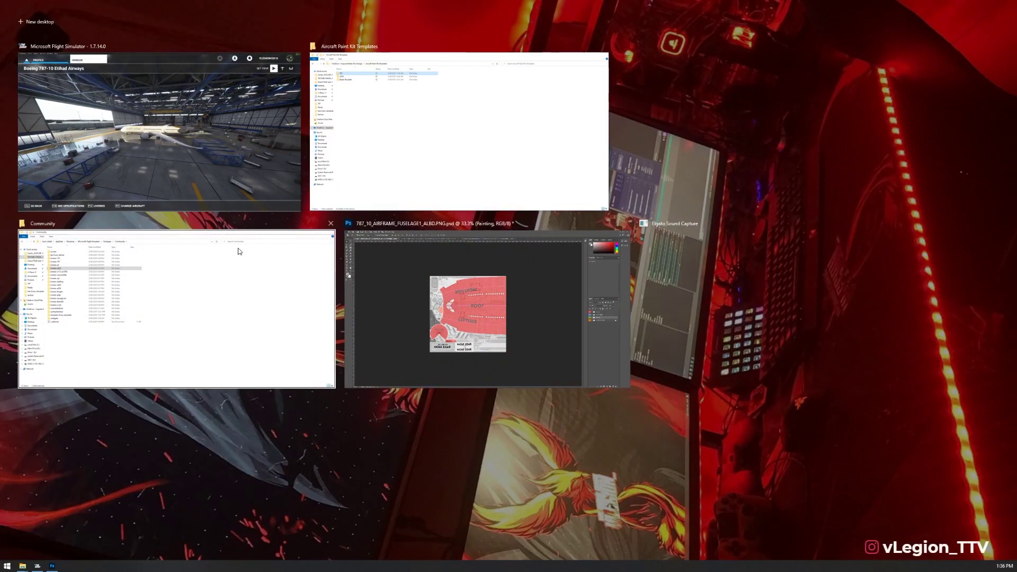
{"action": "left_click", "coordinate": [244, 280]}
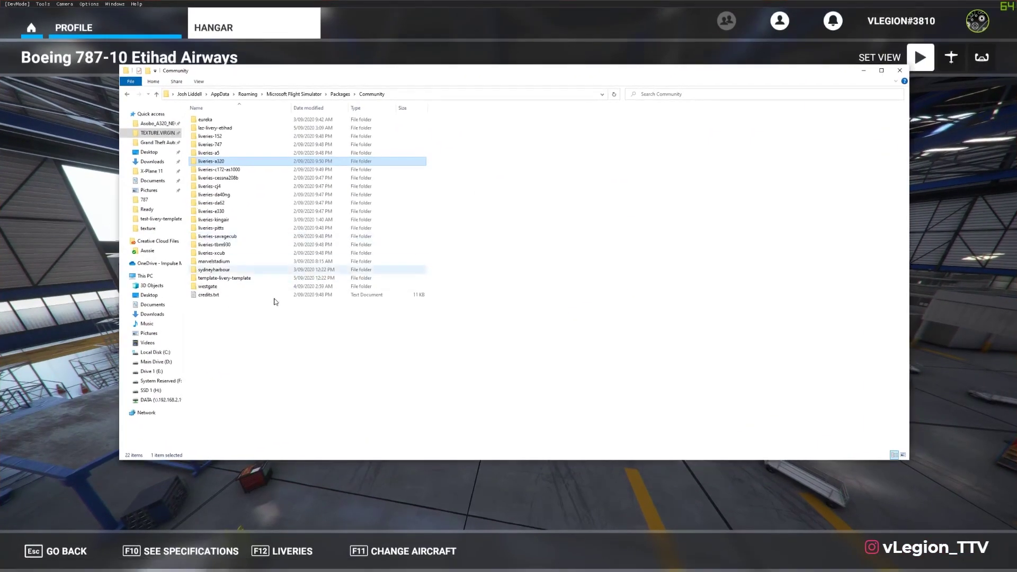
{"action": "left_click", "coordinate": [289, 345]}
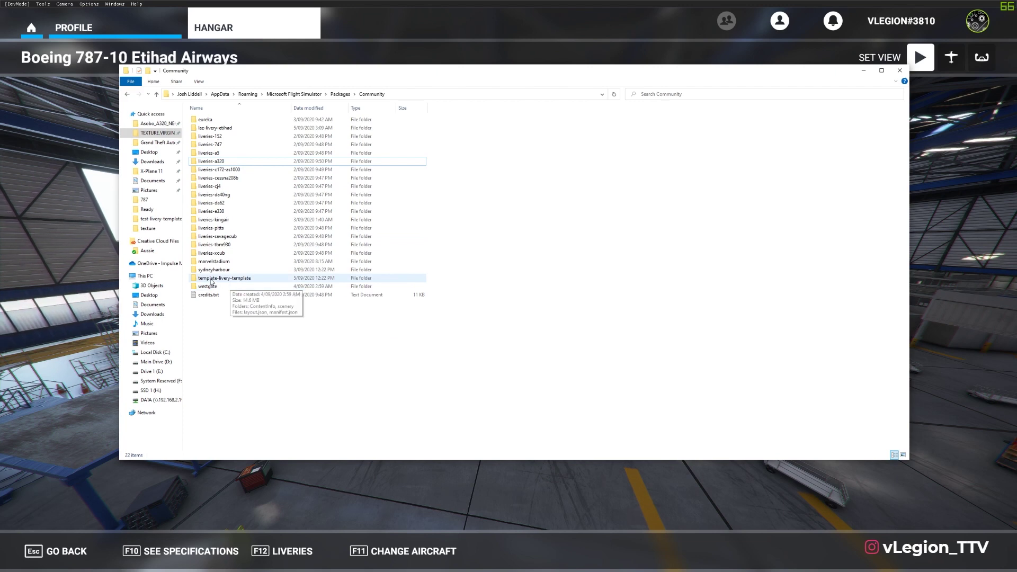
{"action": "left_click", "coordinate": [241, 280]}
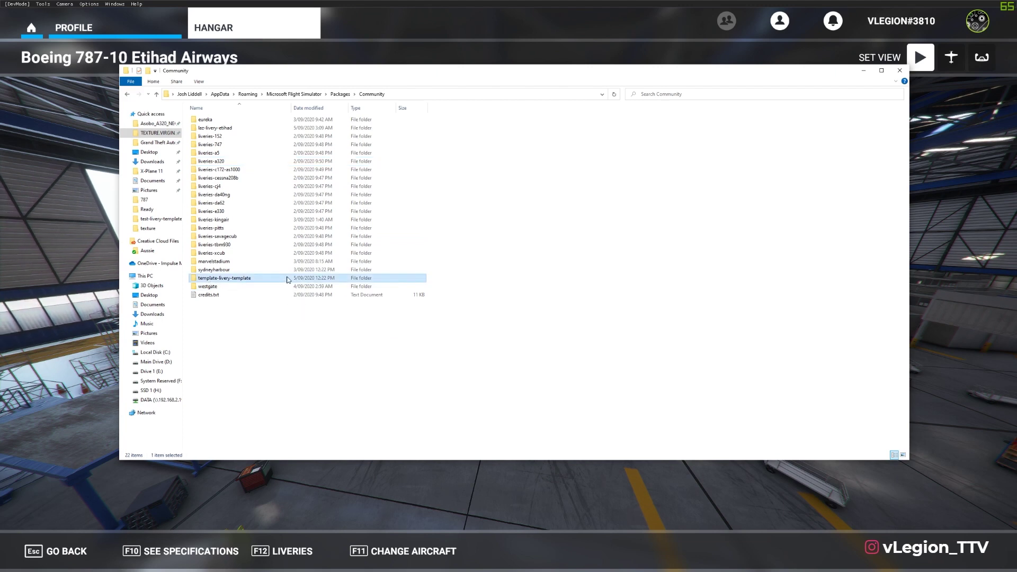
{"action": "left_click", "coordinate": [236, 128]}
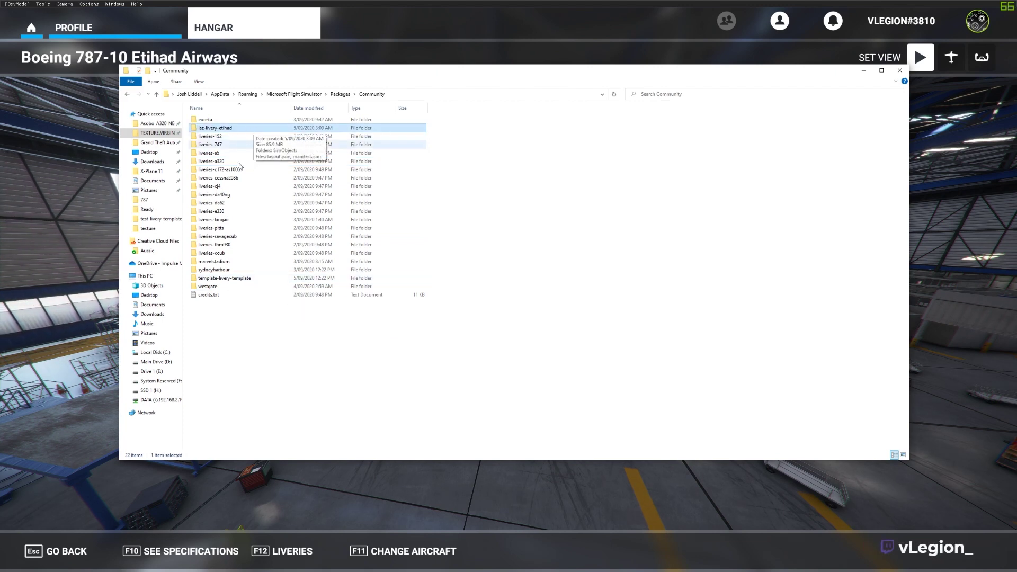
{"action": "double_click", "coordinate": [260, 281]}
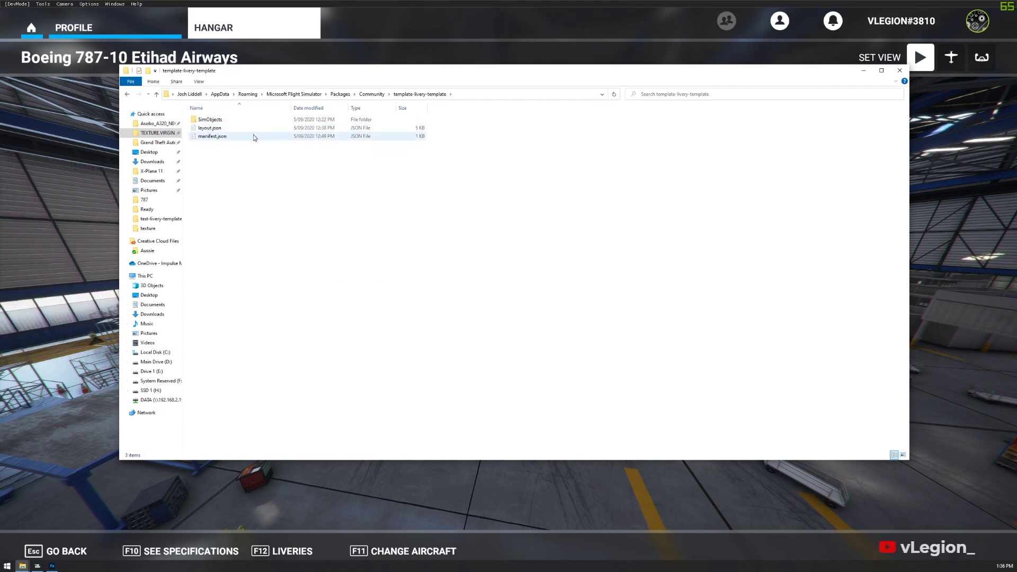
Open manifest.json from the template livery folder in Visual Studio Code and reposition the editor window
{"action": "left_click", "coordinate": [249, 139]}
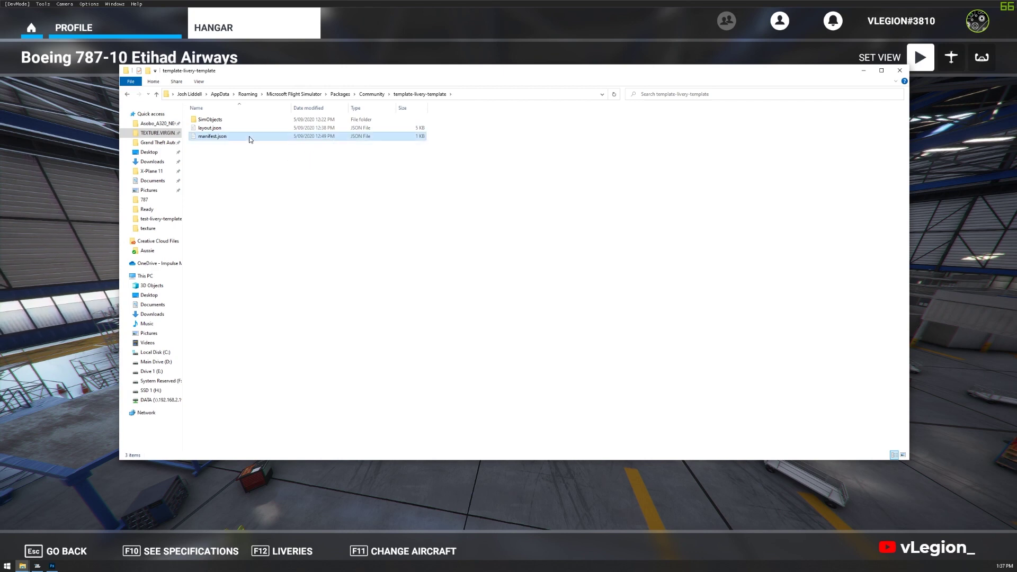
{"action": "double_click", "coordinate": [238, 138]}
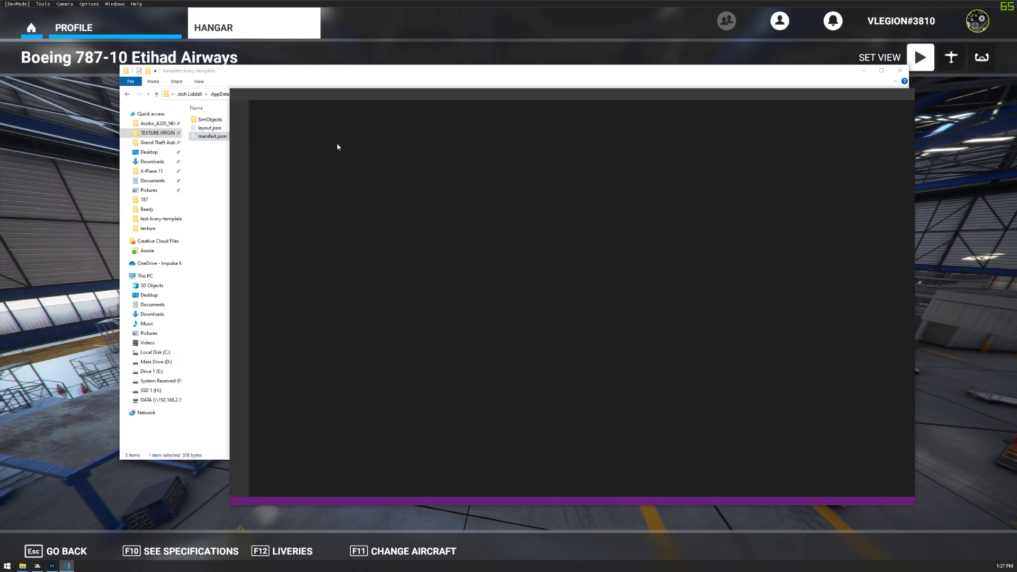
{"action": "left_click_drag", "start_coordinate": [451, 97], "coordinate": [426, 87]}
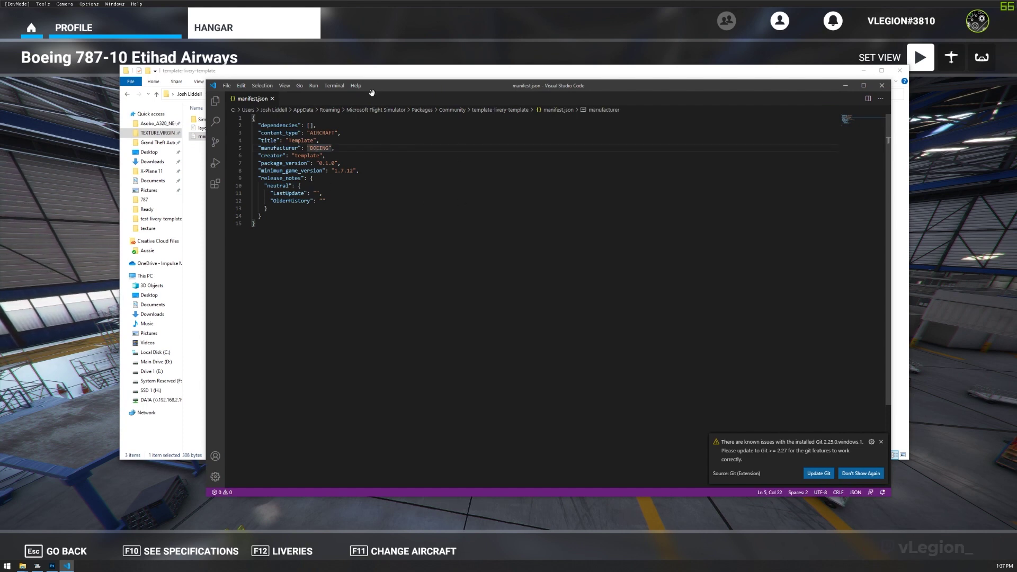
{"action": "left_click_drag", "start_coordinate": [372, 93], "coordinate": [450, 131]}
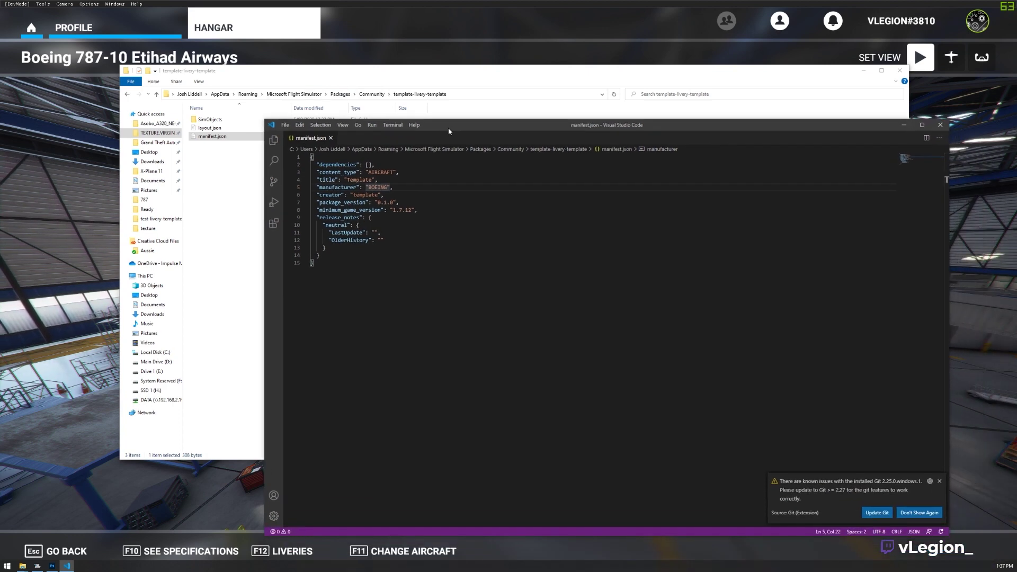
Review the content type, title, creator and the version and release-notes block in manifest.json, then close the editor
{"action": "left_click", "coordinate": [378, 256]}
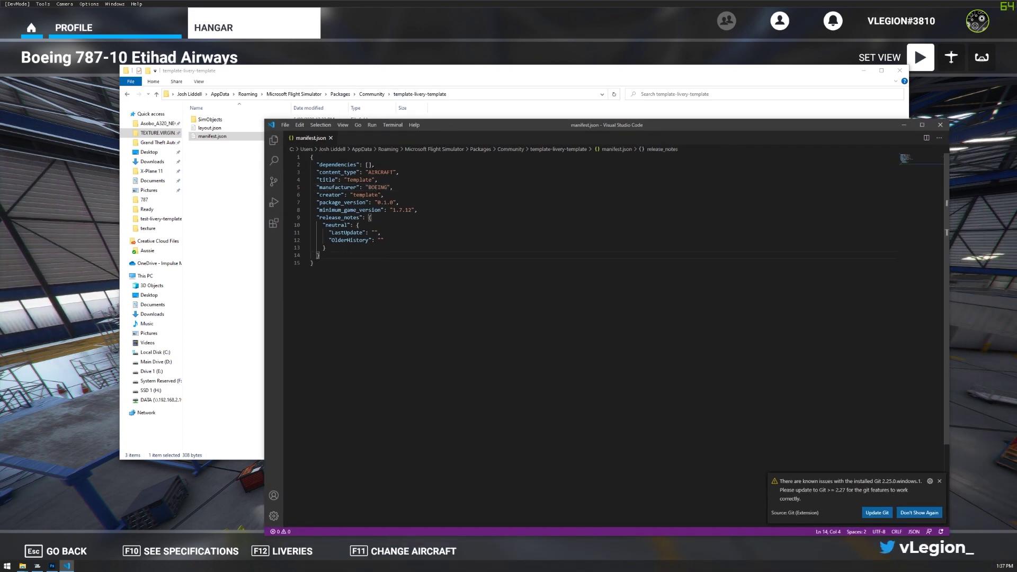
{"action": "left_click_drag", "start_coordinate": [393, 172], "coordinate": [369, 172]}
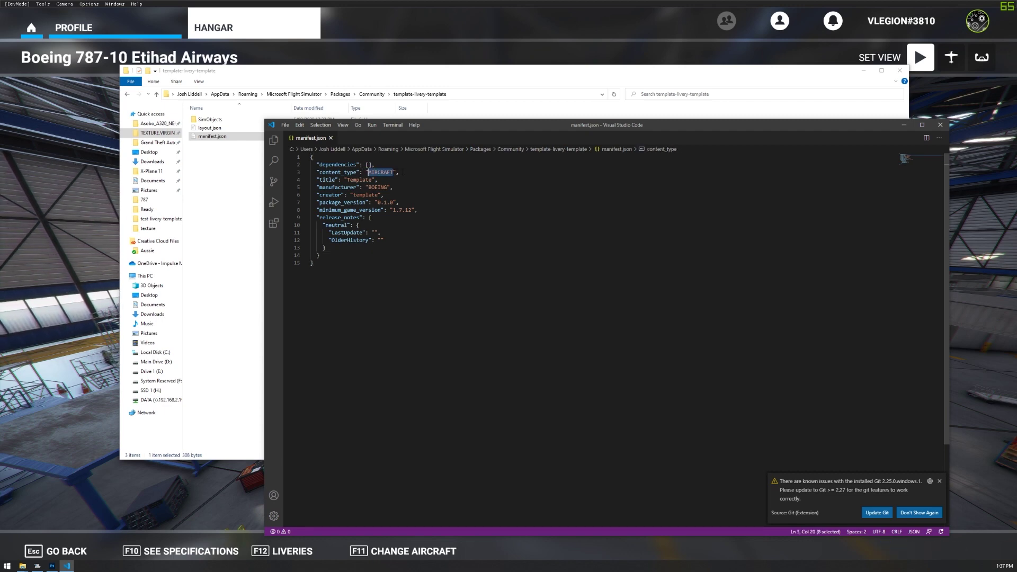
{"action": "left_click", "coordinate": [322, 180]}
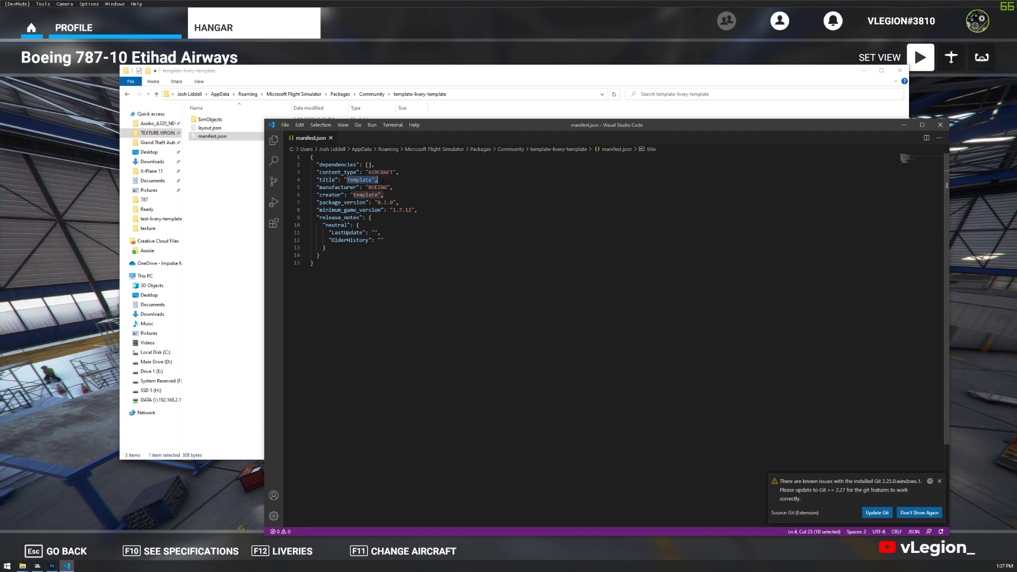
{"action": "double_click", "coordinate": [360, 180]}
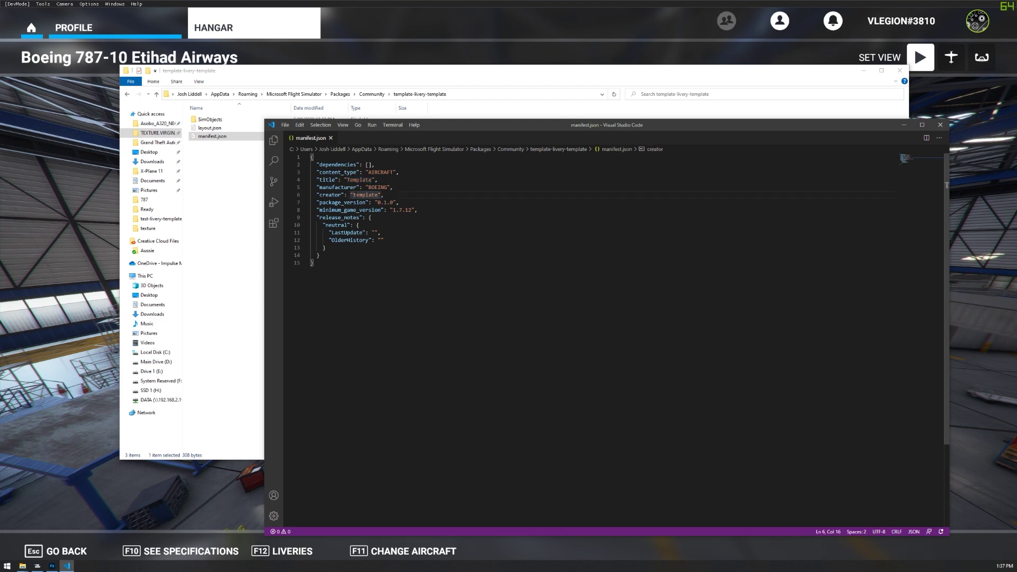
{"action": "left_click_drag", "start_coordinate": [356, 195], "coordinate": [371, 195]}
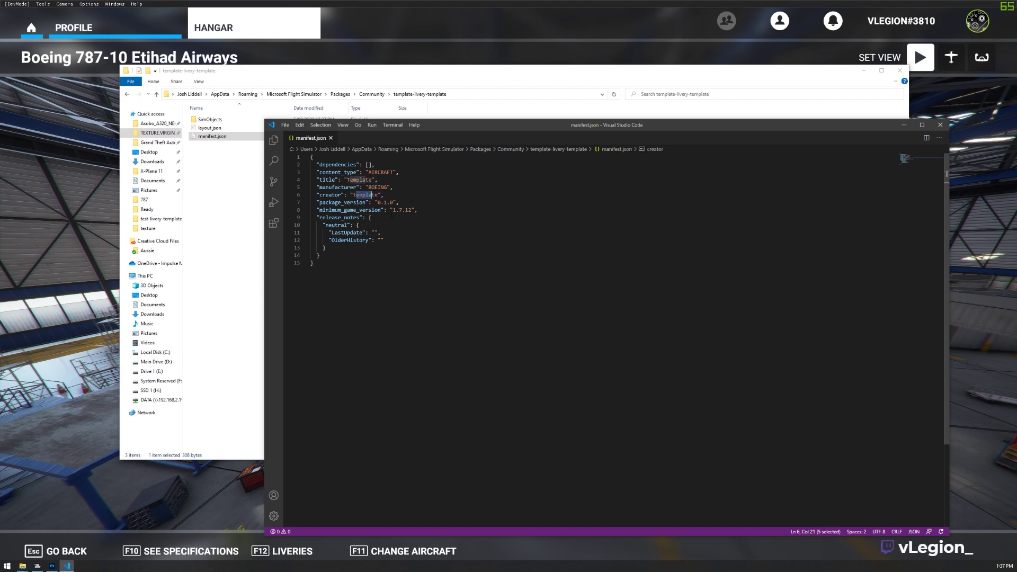
{"action": "left_click_drag", "start_coordinate": [436, 279], "coordinate": [309, 206]}
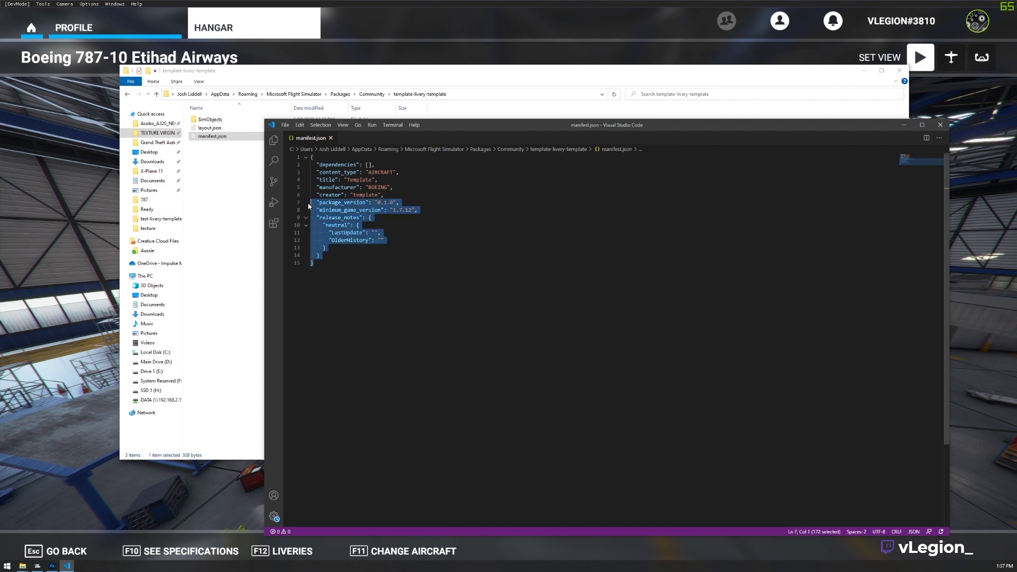
{"action": "left_click", "coordinate": [350, 225]}
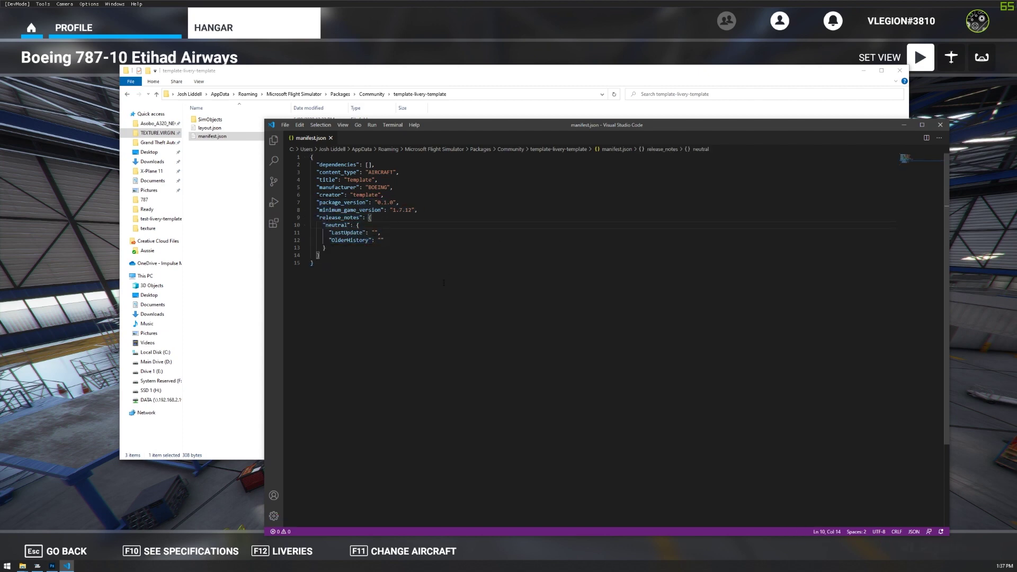
{"action": "left_click_drag", "start_coordinate": [358, 263], "coordinate": [319, 202]}
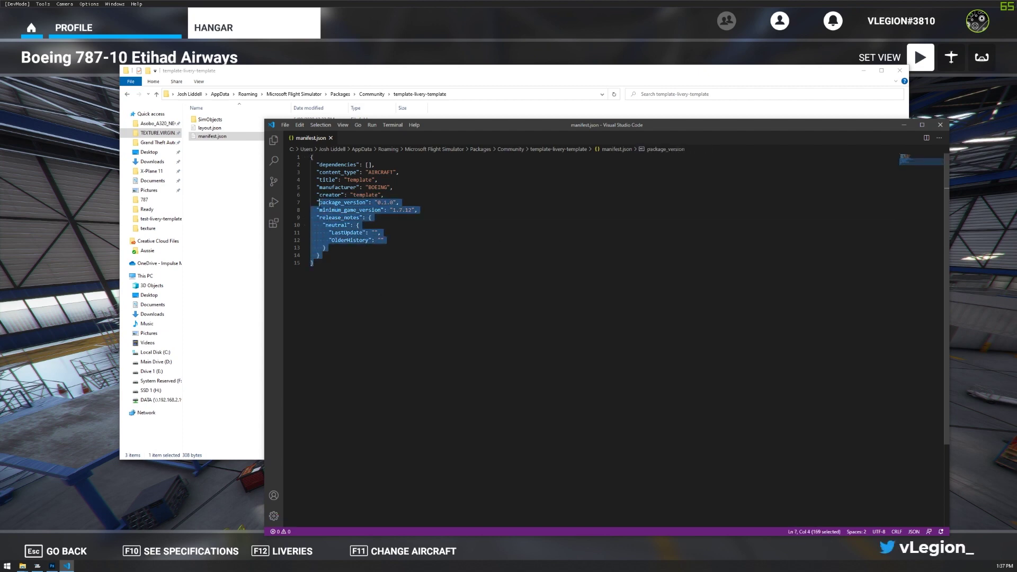
{"action": "left_click", "coordinate": [591, 258]}
{"action": "left_click", "coordinate": [941, 125]}
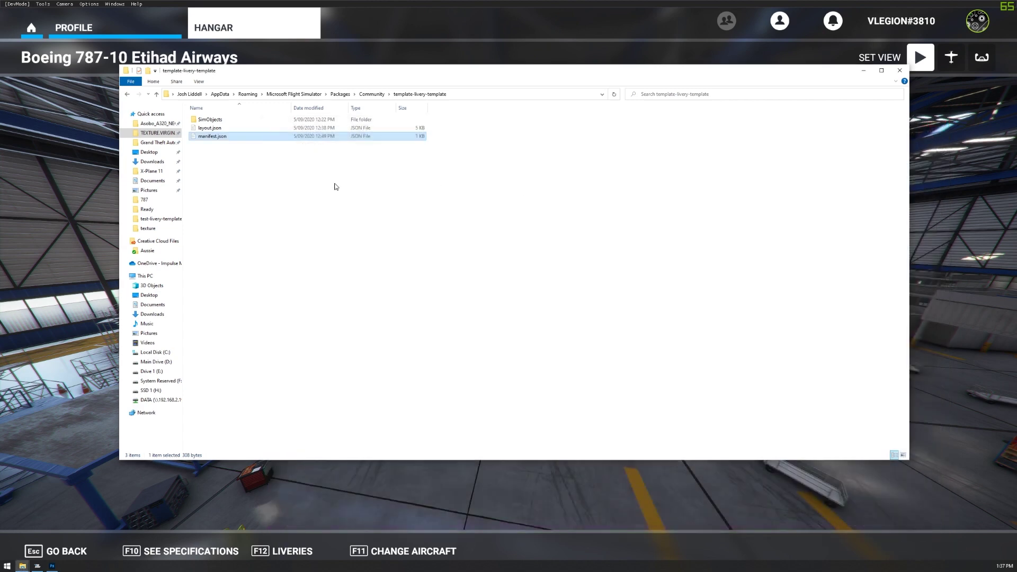
Open layout.json and examine the "template" part of the aircraft.cfg path, placing the editor beside the folder window
{"action": "double_click", "coordinate": [209, 128]}
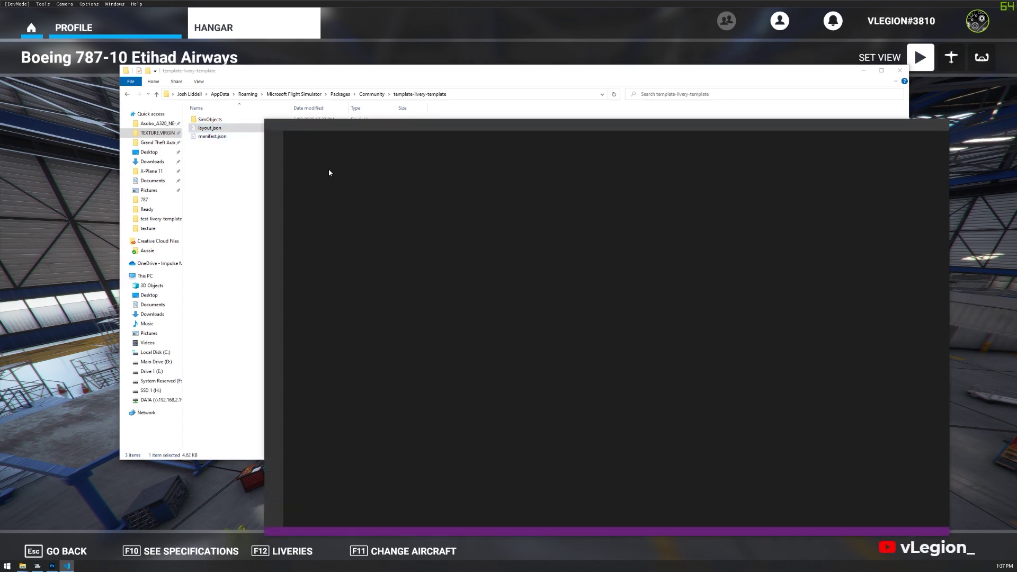
{"action": "left_click_drag", "start_coordinate": [483, 126], "coordinate": [405, 51]}
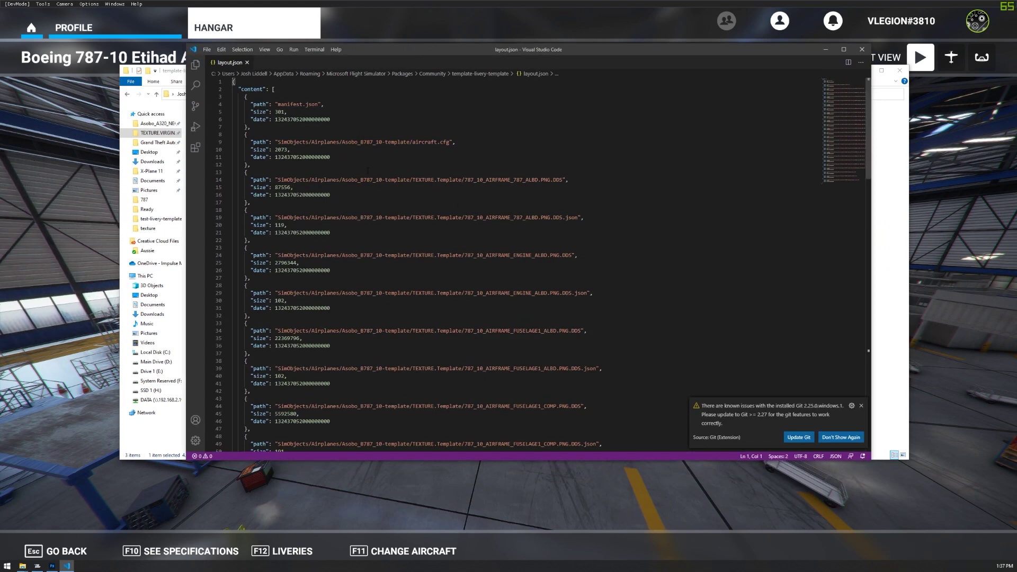
{"action": "scroll", "coordinate": [493, 169], "scroll_direction": "down", "scroll_amount": 1}
{"action": "scroll", "coordinate": [493, 169], "scroll_direction": "up", "scroll_amount": 1}
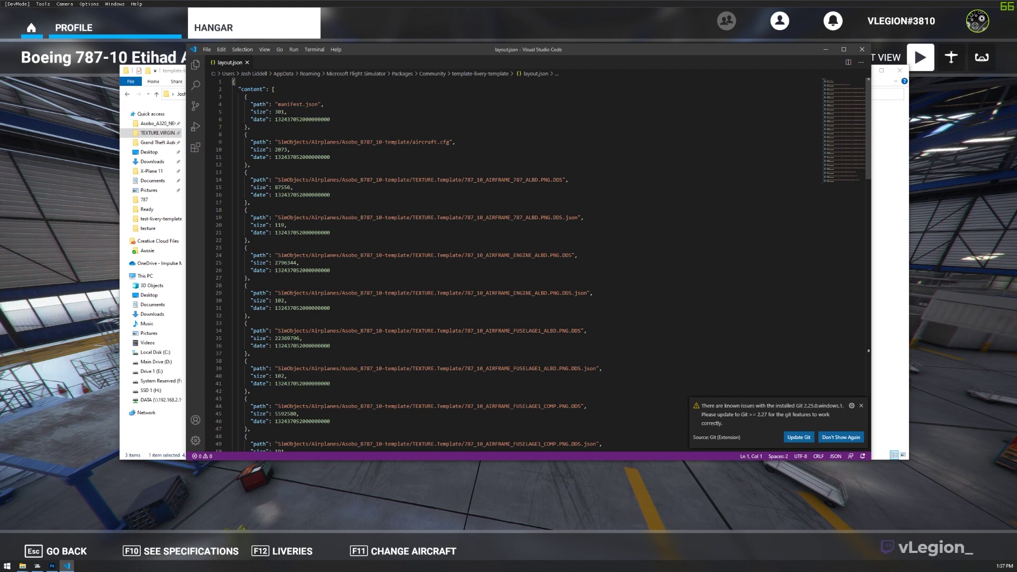
{"action": "left_click", "coordinate": [385, 142]}
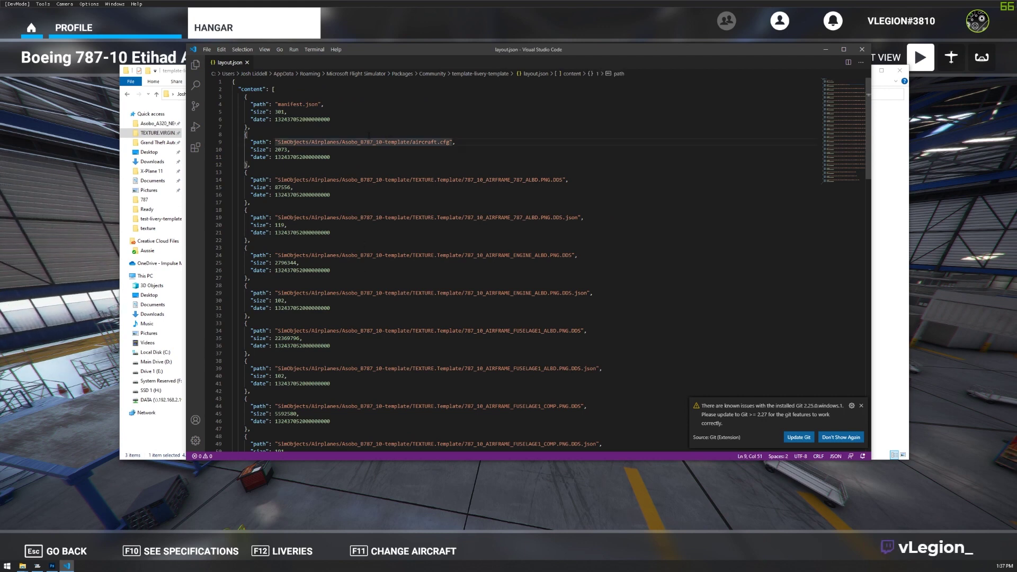
{"action": "left_click_drag", "start_coordinate": [369, 49], "coordinate": [413, 39]}
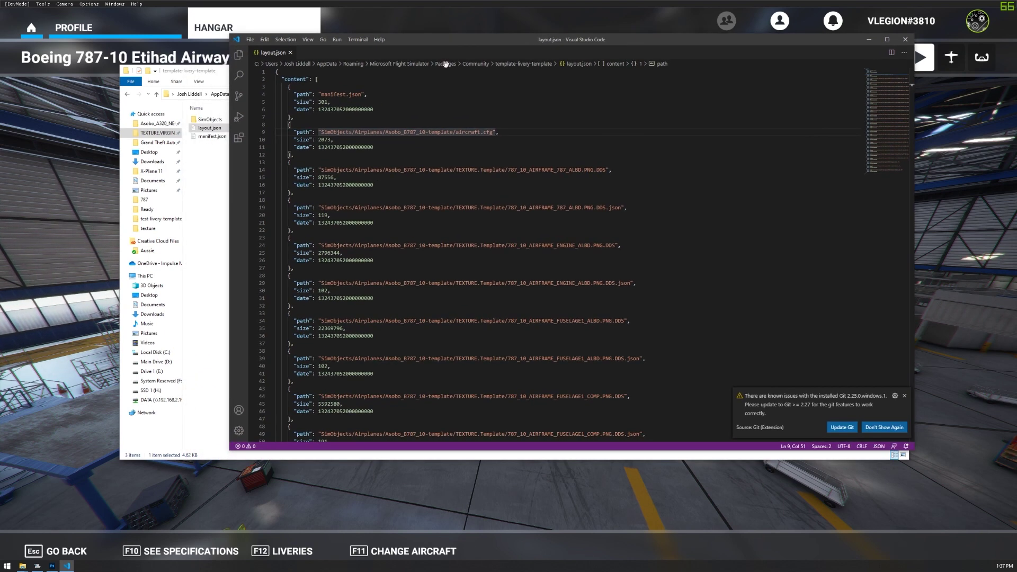
{"action": "left_click_drag", "start_coordinate": [428, 132], "coordinate": [447, 132]}
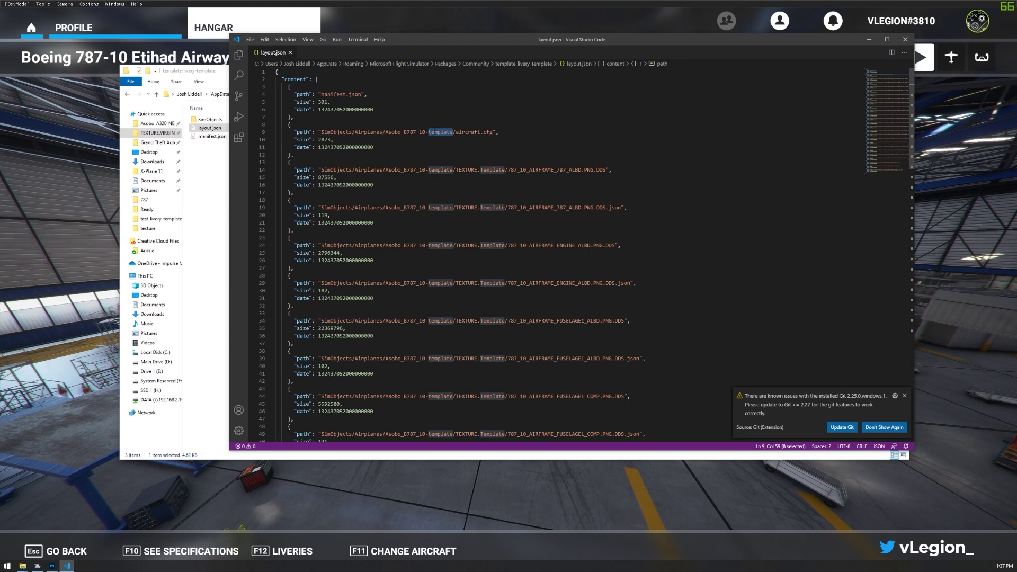
{"action": "left_click_drag", "start_coordinate": [407, 39], "coordinate": [519, 46]}
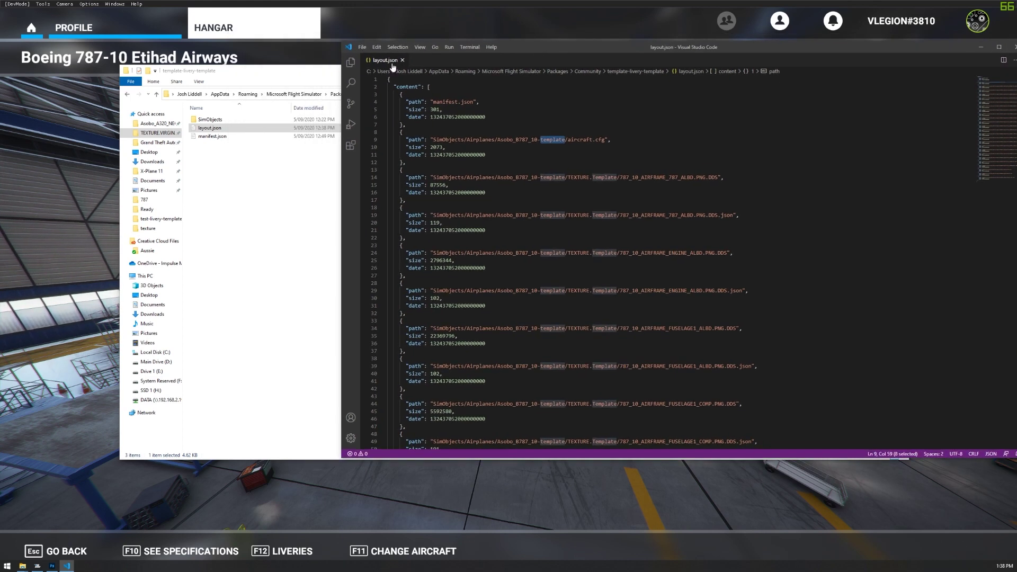
Return to the template livery folder, go into SimObjects and its Airplanes subfolder, and select the Asobo_B787_10-template folder
{"action": "left_click", "coordinate": [306, 65]}
{"action": "left_click_drag", "start_coordinate": [306, 65], "coordinate": [306, 70]}
{"action": "double_click", "coordinate": [212, 124]}
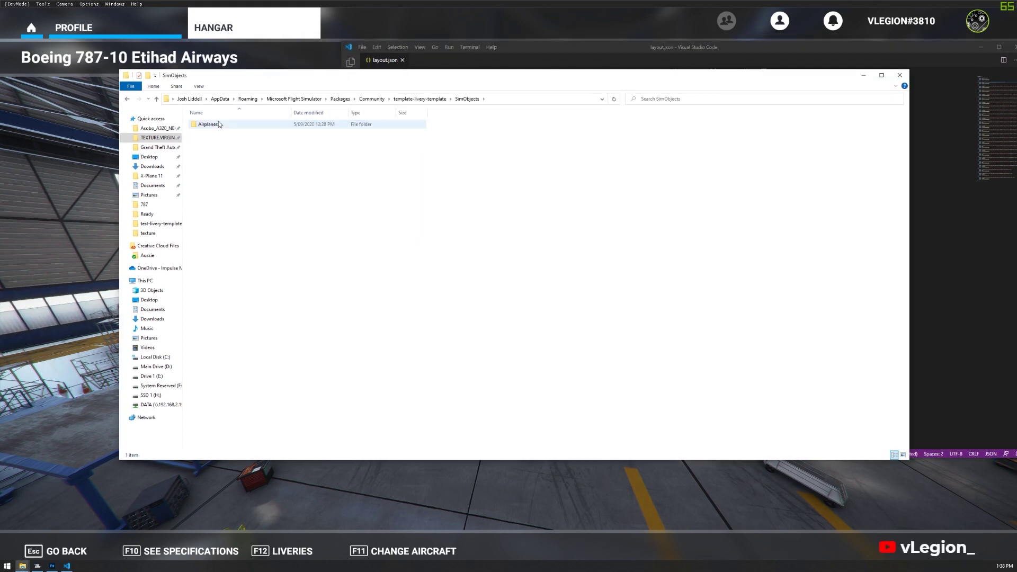
{"action": "double_click", "coordinate": [218, 124]}
{"action": "left_click", "coordinate": [233, 125]}
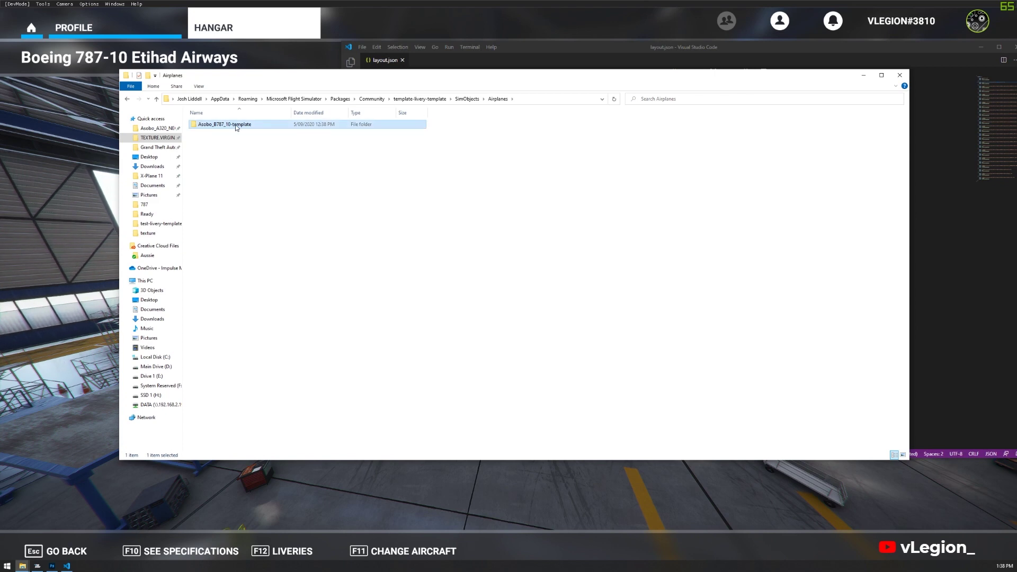
Return to layout.json and examine the Asobo_B787_10-template and TEXTURE.Template parts of the first texture path
{"action": "left_click", "coordinate": [794, 50]}
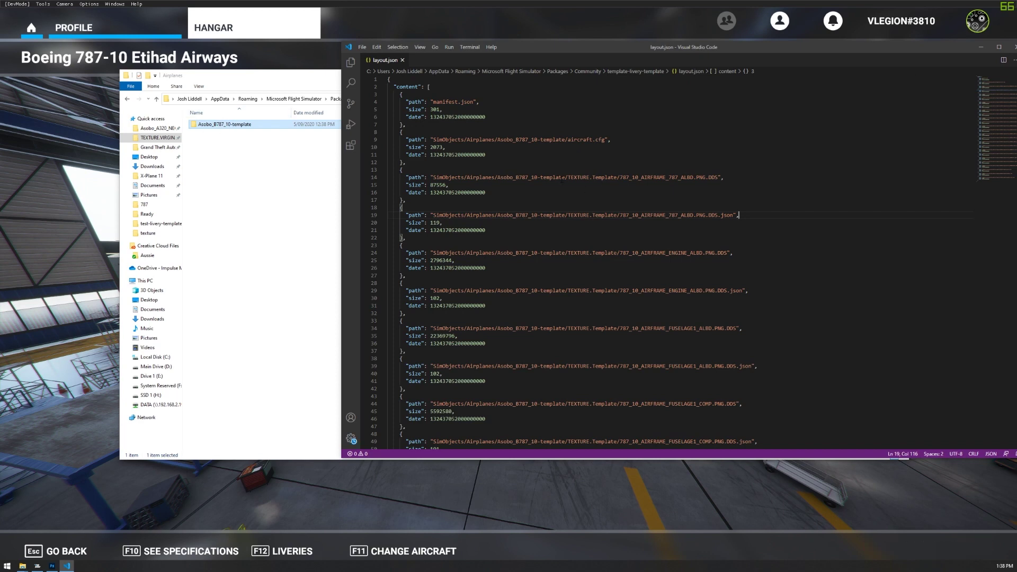
{"action": "left_click_drag", "start_coordinate": [566, 178], "coordinate": [497, 178]}
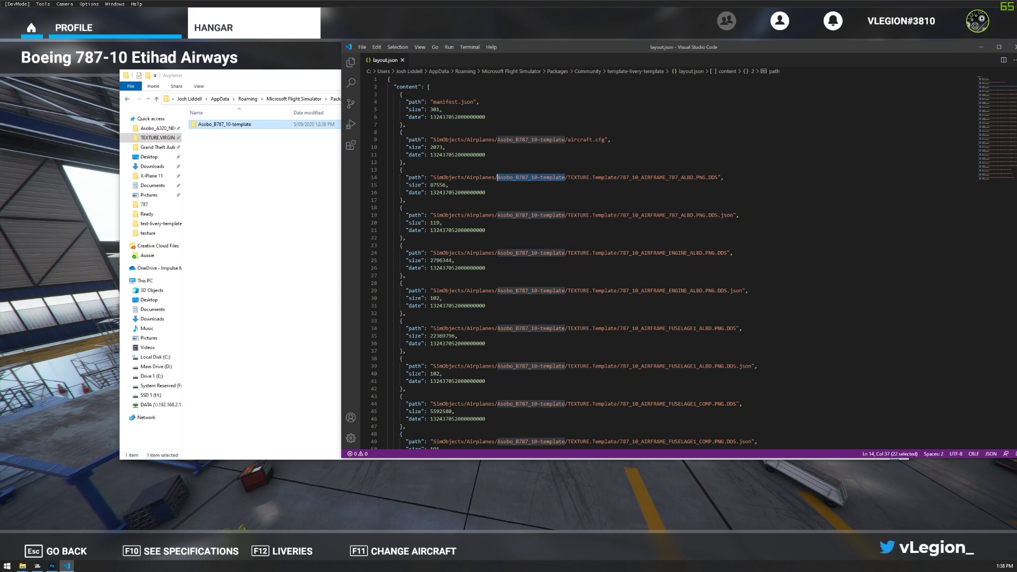
{"action": "left_click_drag", "start_coordinate": [568, 178], "coordinate": [608, 178]}
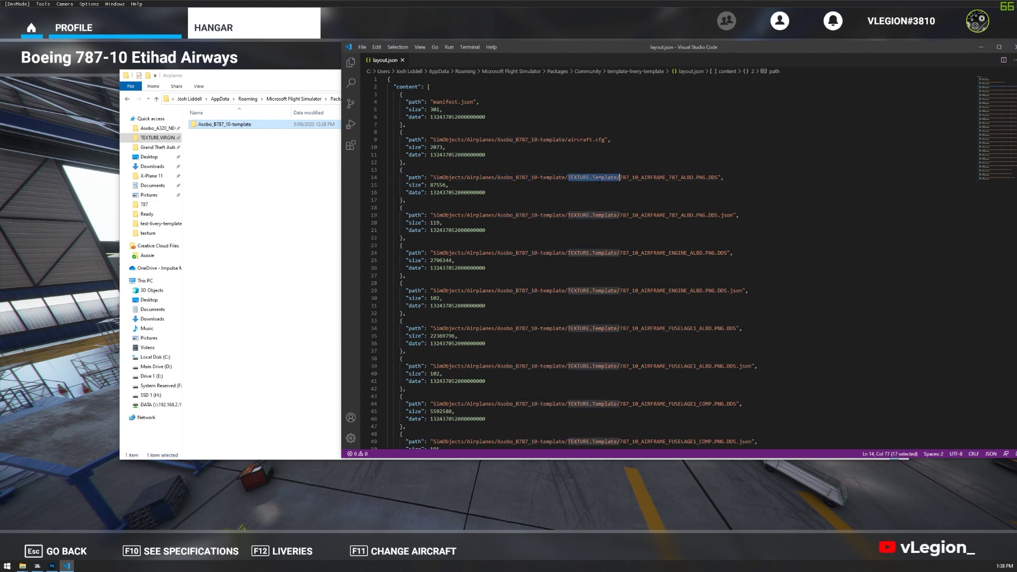
{"action": "left_click", "coordinate": [595, 178]}
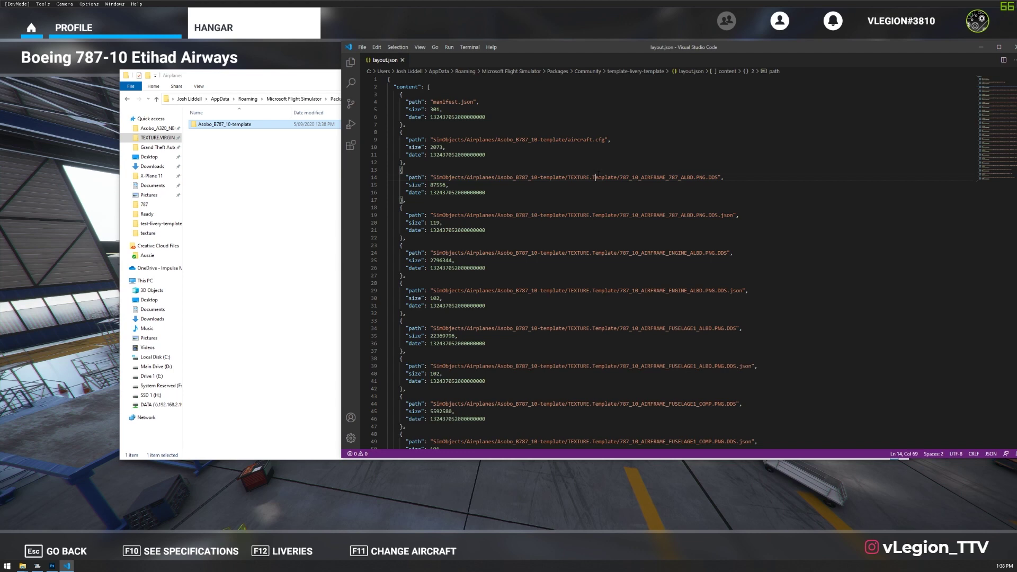
{"action": "left_click_drag", "start_coordinate": [598, 178], "coordinate": [592, 178]}
{"action": "left_click", "coordinate": [596, 178]}
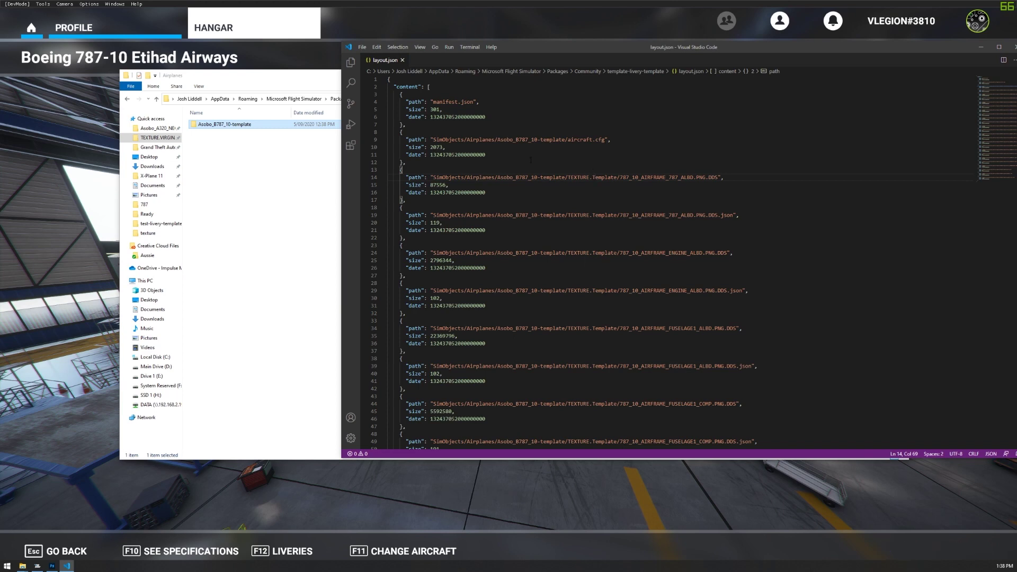
Open aircraft.cfg from the Asobo_B787_10-template folder and examine the Asobo_B787_10 name in its base_container line
{"action": "double_click", "coordinate": [249, 123]}
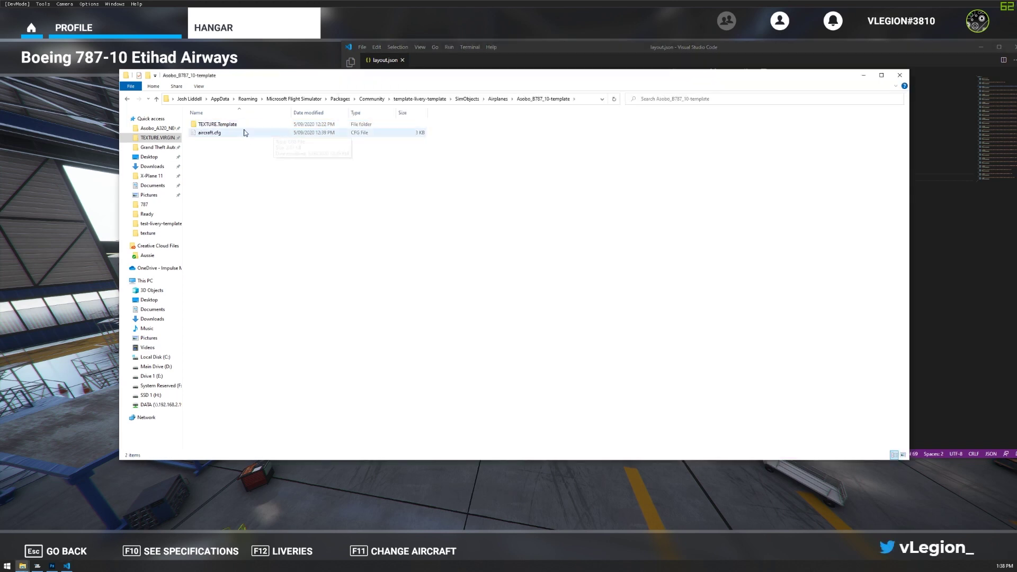
{"action": "left_click", "coordinate": [203, 127]}
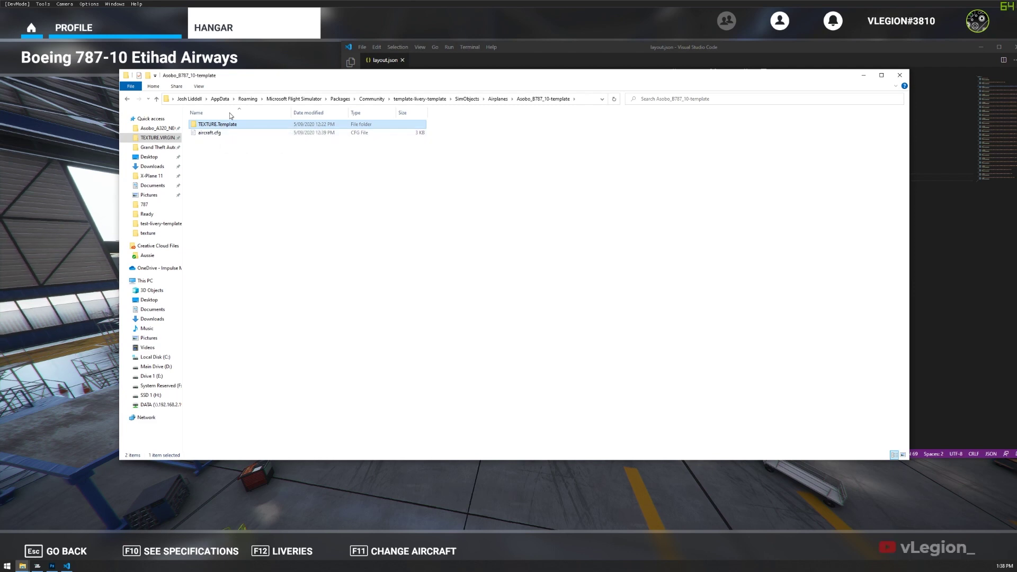
{"action": "double_click", "coordinate": [210, 133]}
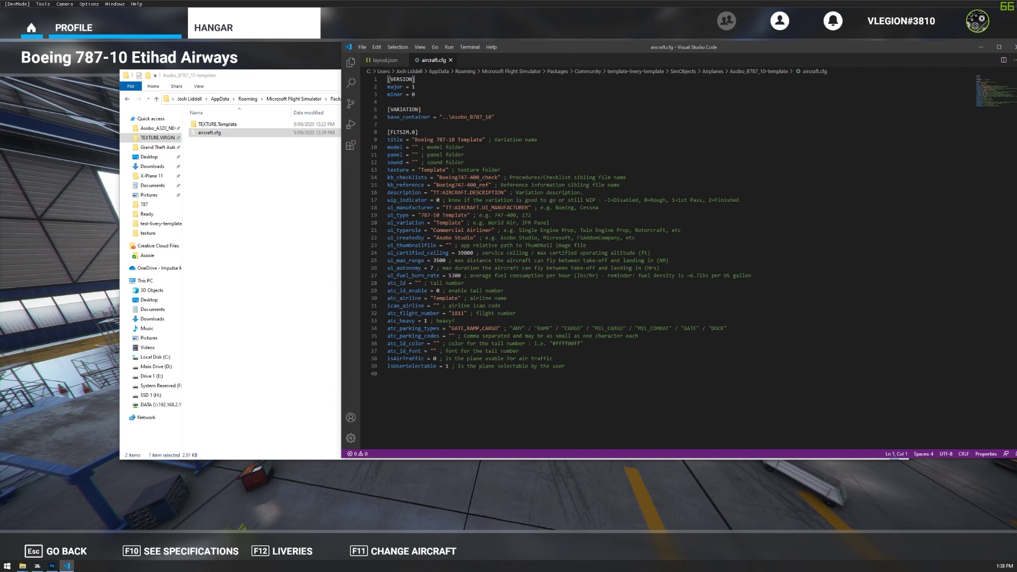
{"action": "left_click", "coordinate": [452, 117]}
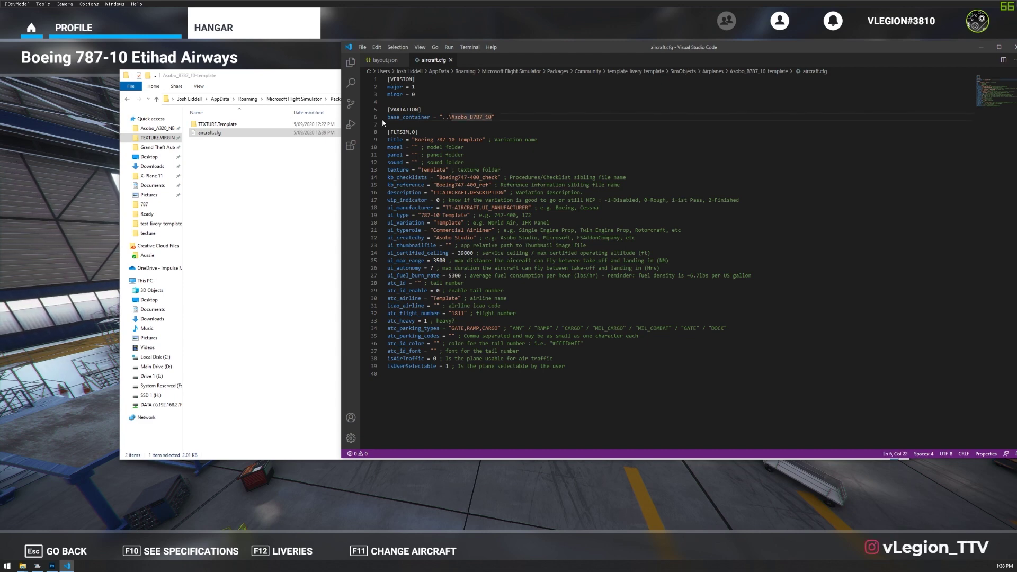
{"action": "left_click_drag", "start_coordinate": [452, 117], "coordinate": [494, 117]}
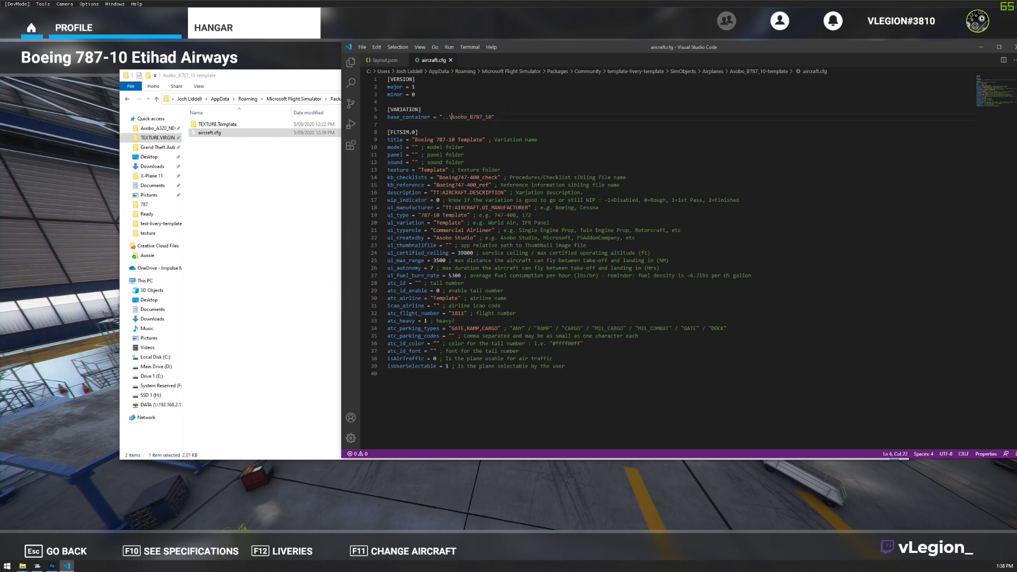
{"action": "left_click_drag", "start_coordinate": [451, 117], "coordinate": [468, 117]}
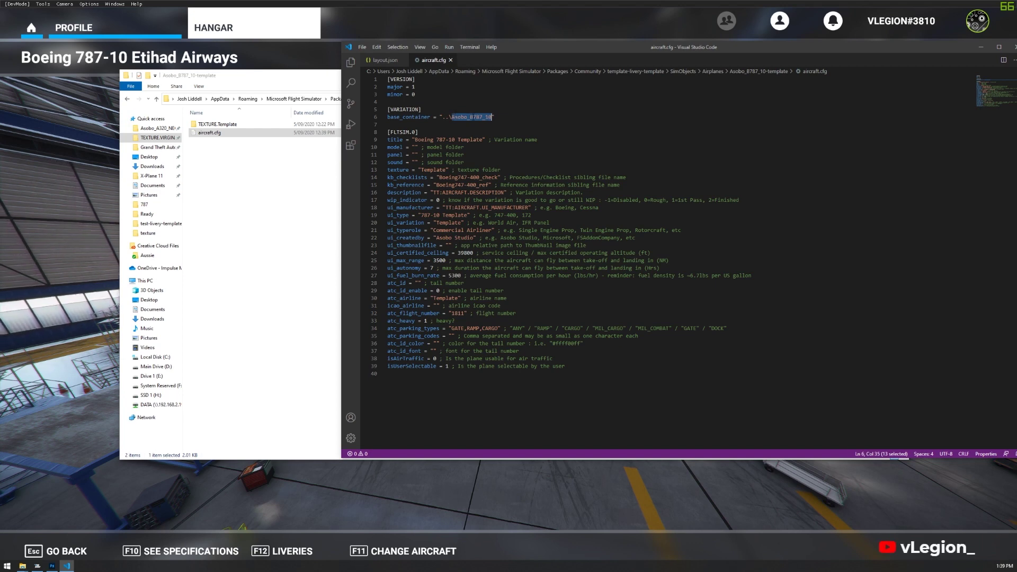
Go back up to the simulator's Packages folder and open the Steam folder inside Official
{"action": "left_click", "coordinate": [273, 182]}
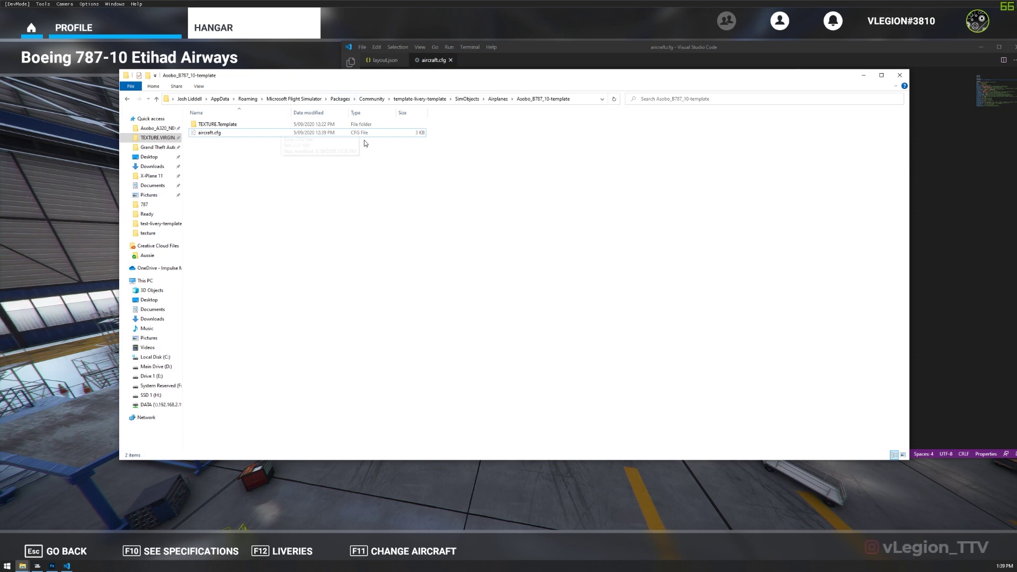
{"action": "left_click", "coordinate": [335, 100]}
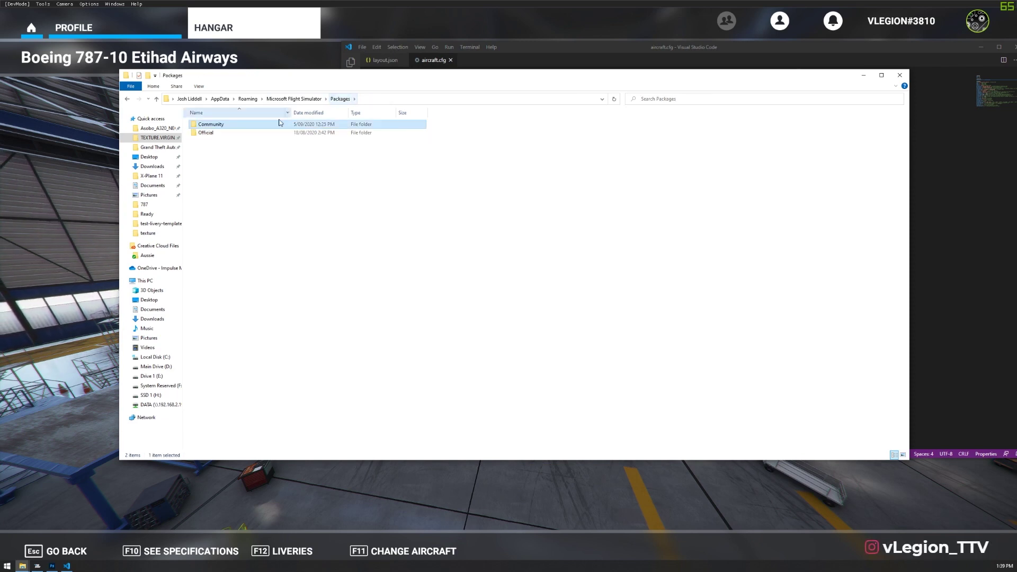
{"action": "double_click", "coordinate": [219, 133]}
{"action": "left_click", "coordinate": [216, 127]}
{"action": "double_click", "coordinate": [216, 127]}
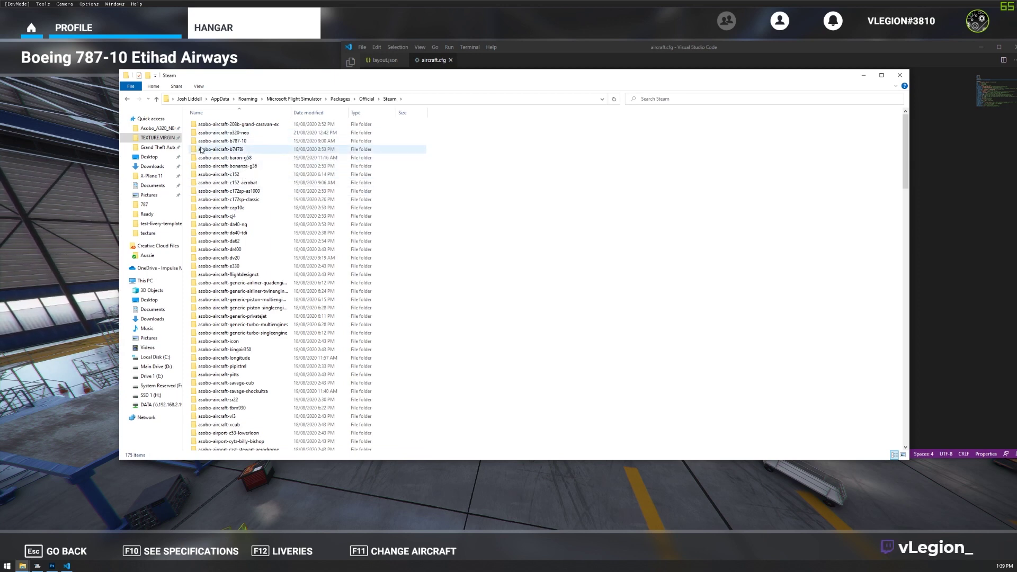
Open asobo-aircraft-b787-10, go into SimObjects and Airplanes, and check the aircraft folder's exact name without changing it
{"action": "double_click", "coordinate": [259, 141]}
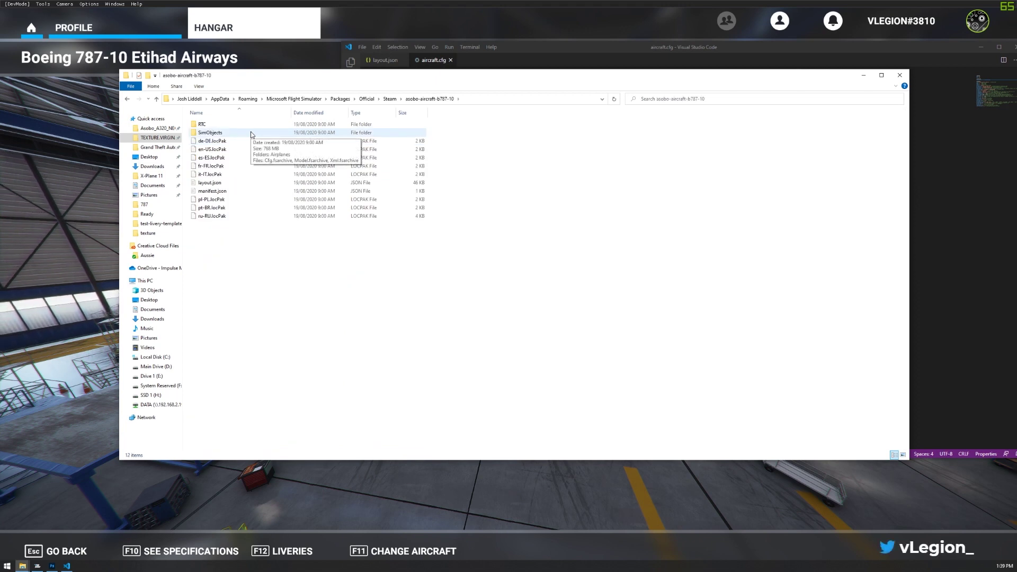
{"action": "double_click", "coordinate": [252, 133]}
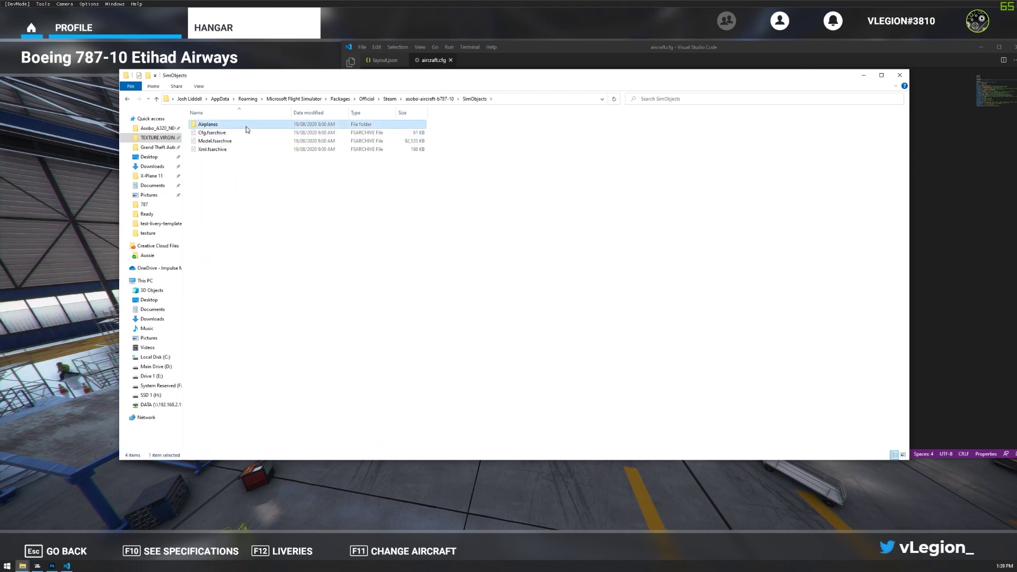
{"action": "double_click", "coordinate": [247, 125]}
{"action": "left_click", "coordinate": [197, 128]}
{"action": "left_click", "coordinate": [230, 125]}
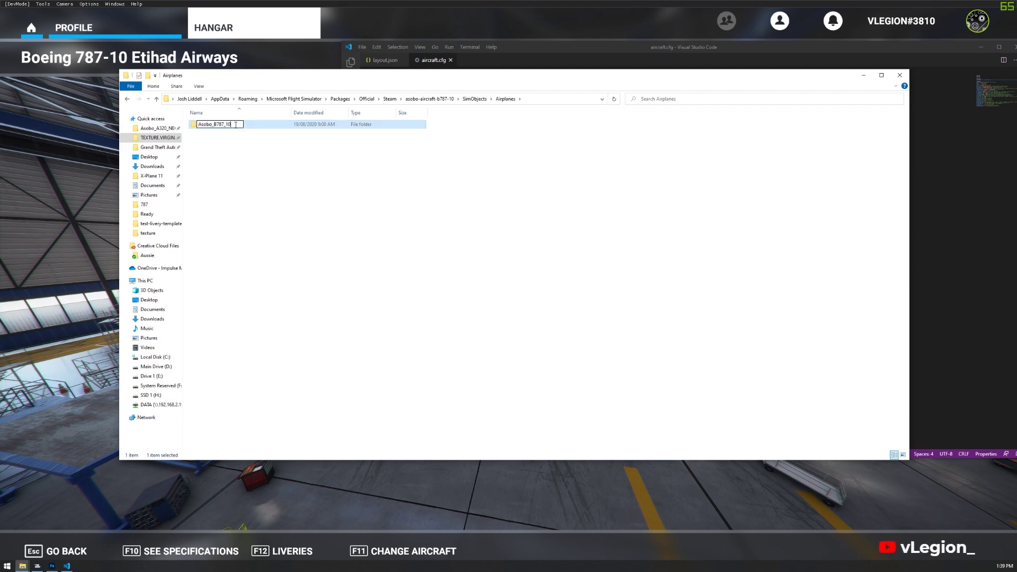
{"action": "left_click", "coordinate": [269, 166]}
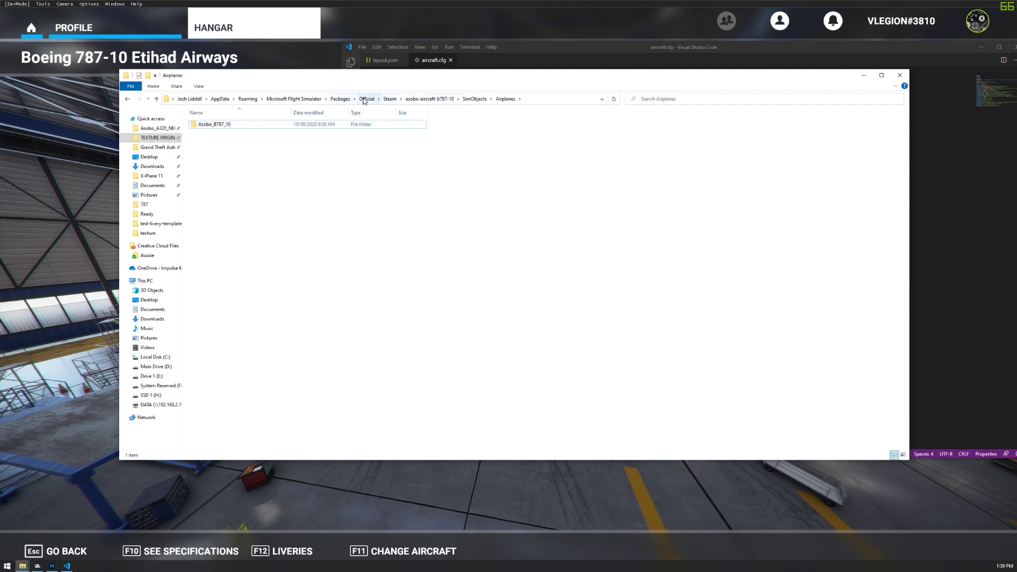
Check the aircraft folder name under SimObjects and Airplanes in asobo-aircraft-c152, then minimize the folder window
{"action": "left_click", "coordinate": [419, 99]}
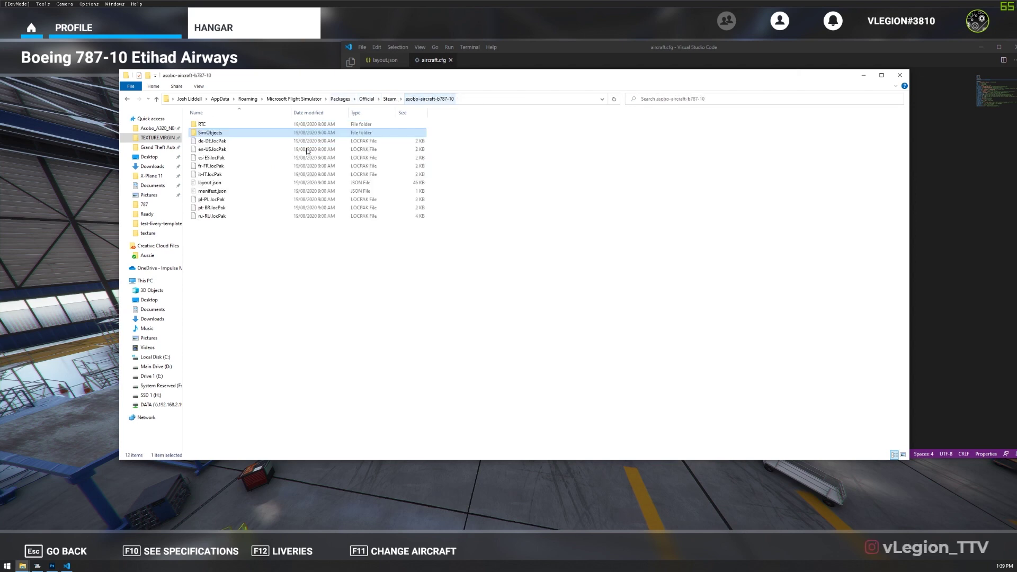
{"action": "left_click", "coordinate": [389, 99]}
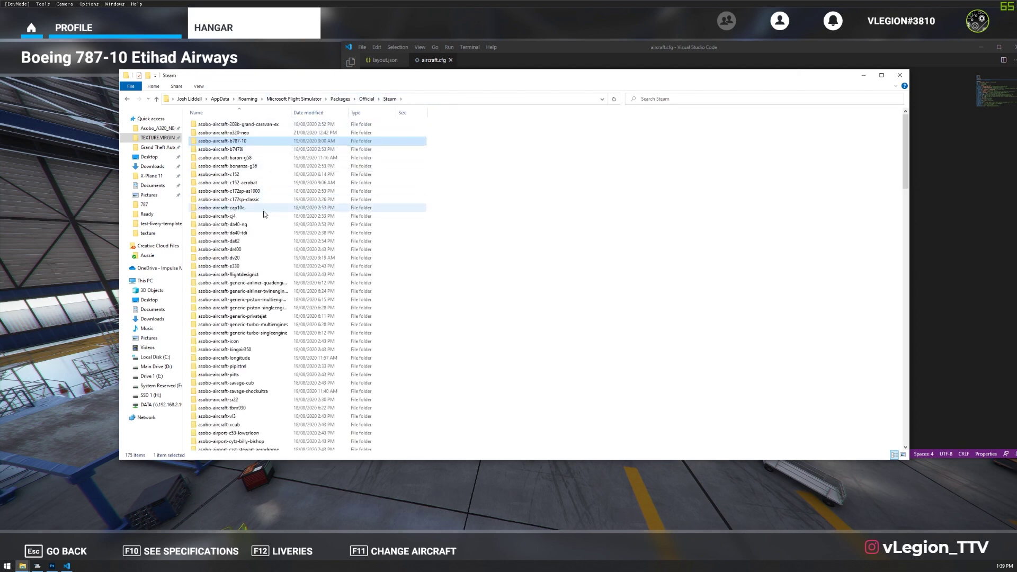
{"action": "double_click", "coordinate": [243, 175]}
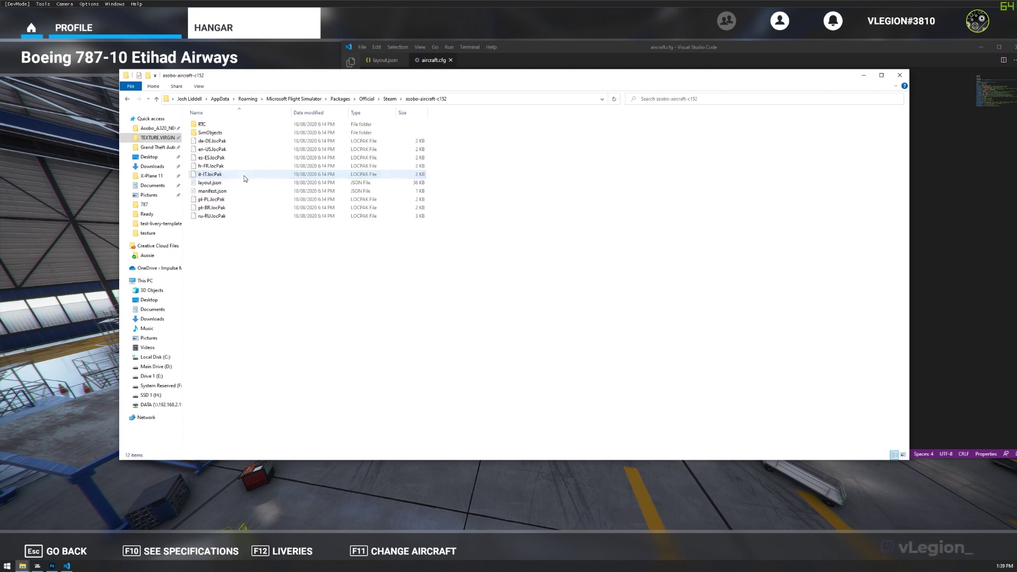
{"action": "double_click", "coordinate": [232, 135]}
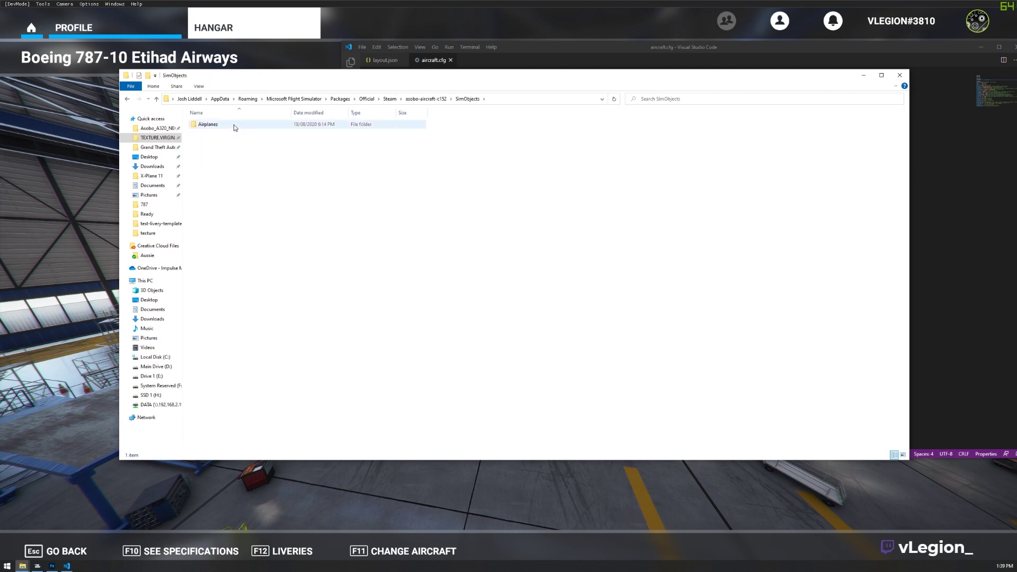
{"action": "double_click", "coordinate": [234, 125]}
{"action": "left_click", "coordinate": [234, 125]}
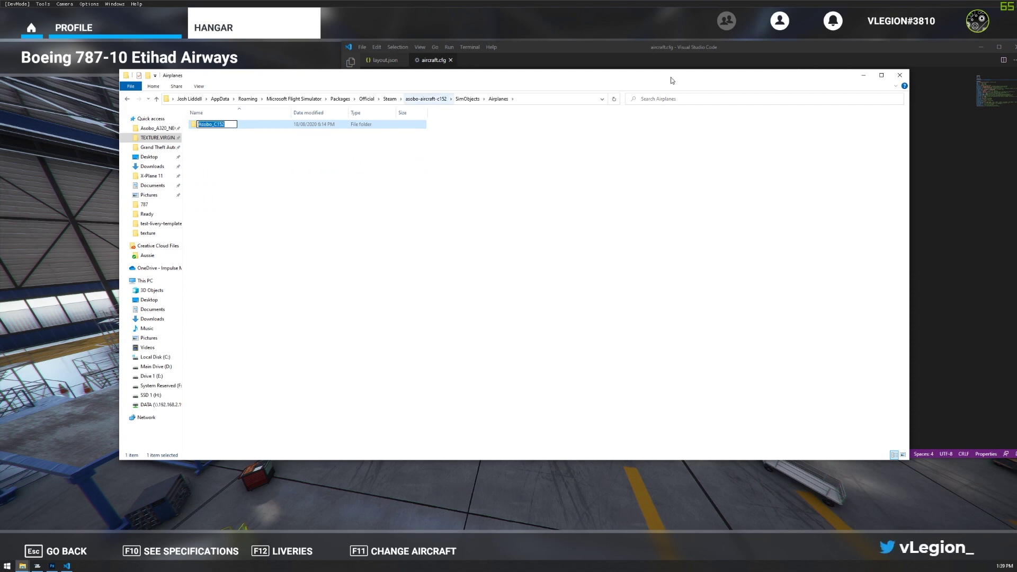
{"action": "left_click", "coordinate": [856, 78]}
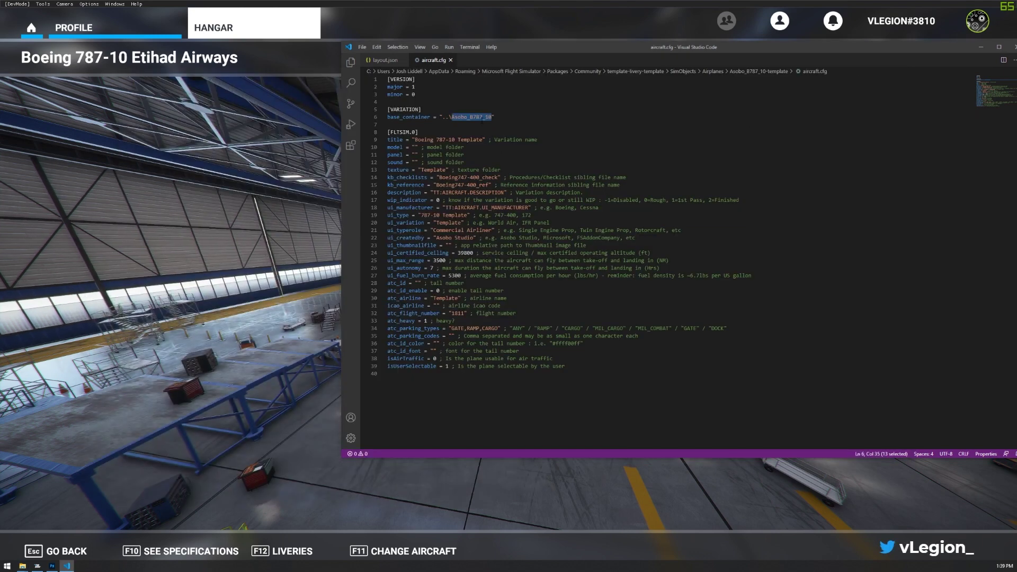
Review the base_container, title, texture and ui_variation entries in aircraft.cfg, then close the editor
{"action": "left_click_drag", "start_coordinate": [492, 117], "coordinate": [451, 117]}
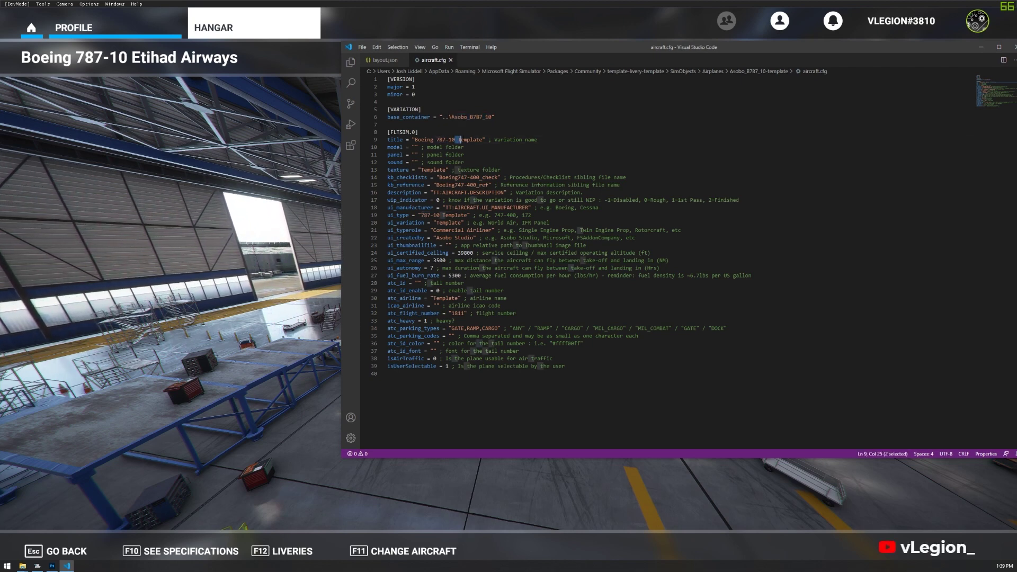
{"action": "mouse_move", "coordinate": [455, 140]}
{"action": "left_mouse_down"}
{"action": "mouse_move", "coordinate": [484, 140]}
{"action": "mouse_move", "coordinate": [459, 140]}
{"action": "left_mouse_up"}
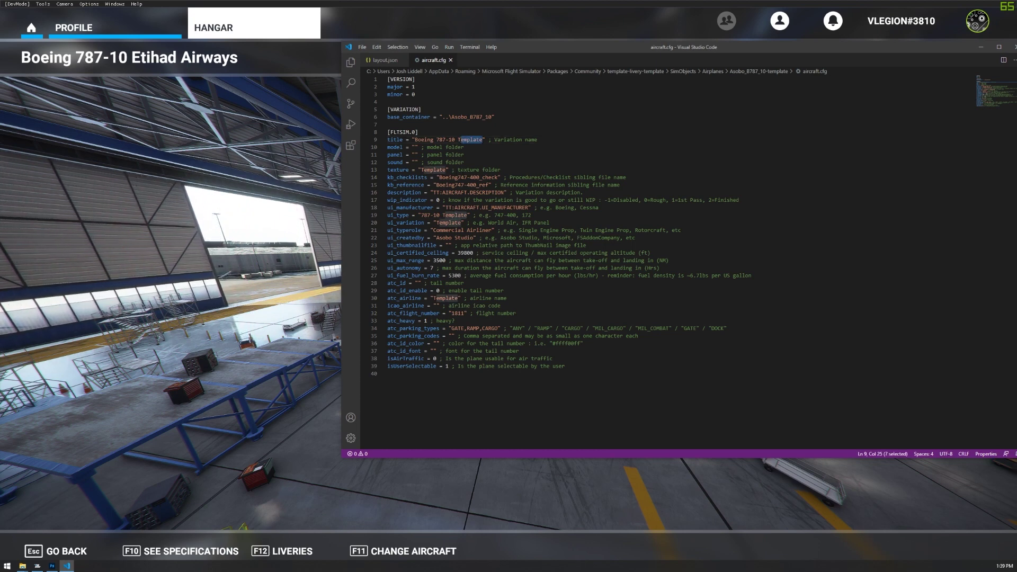
{"action": "left_click", "coordinate": [433, 170]}
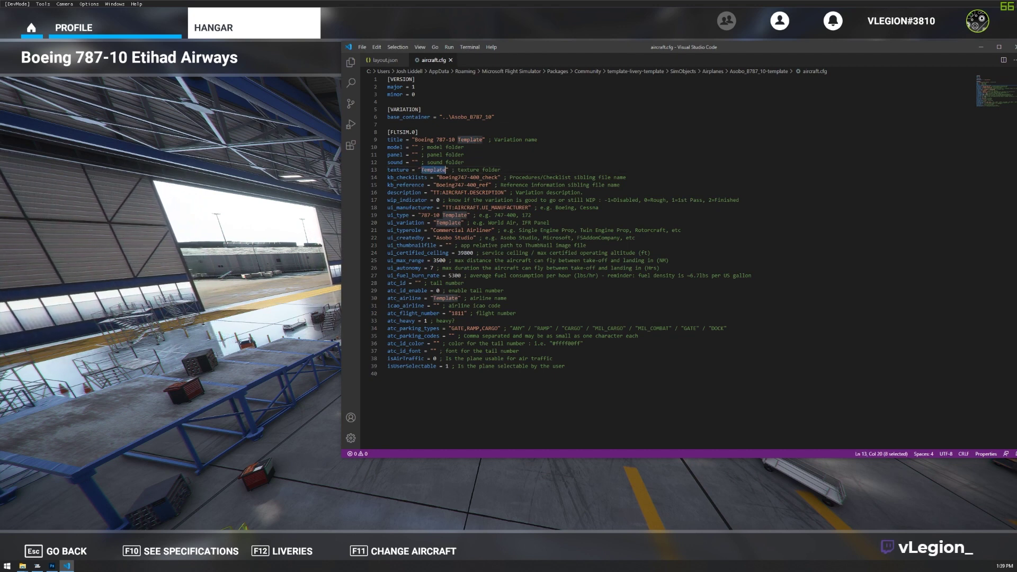
{"action": "type", "text": "Template"}
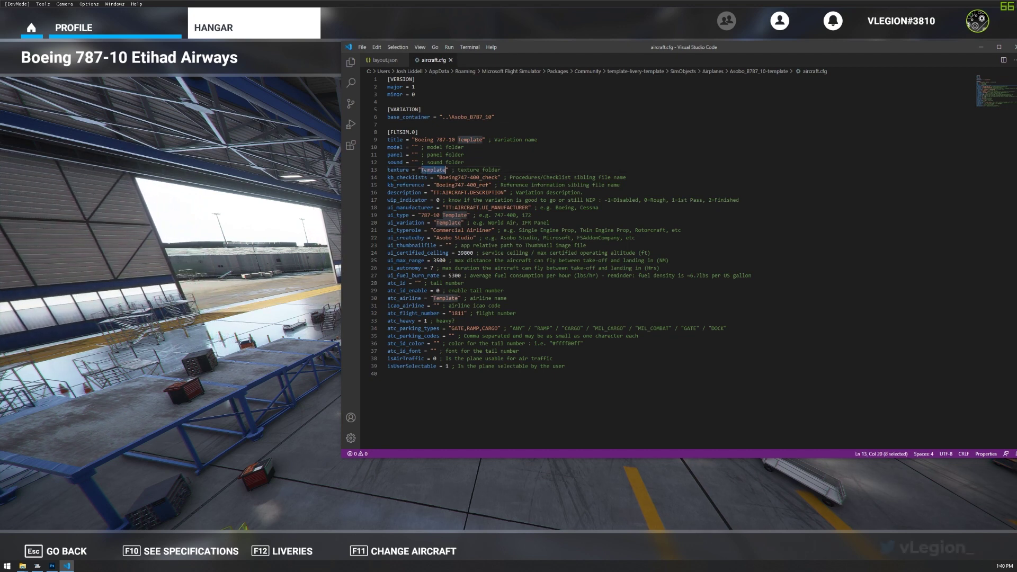
{"action": "left_click", "coordinate": [422, 170]}
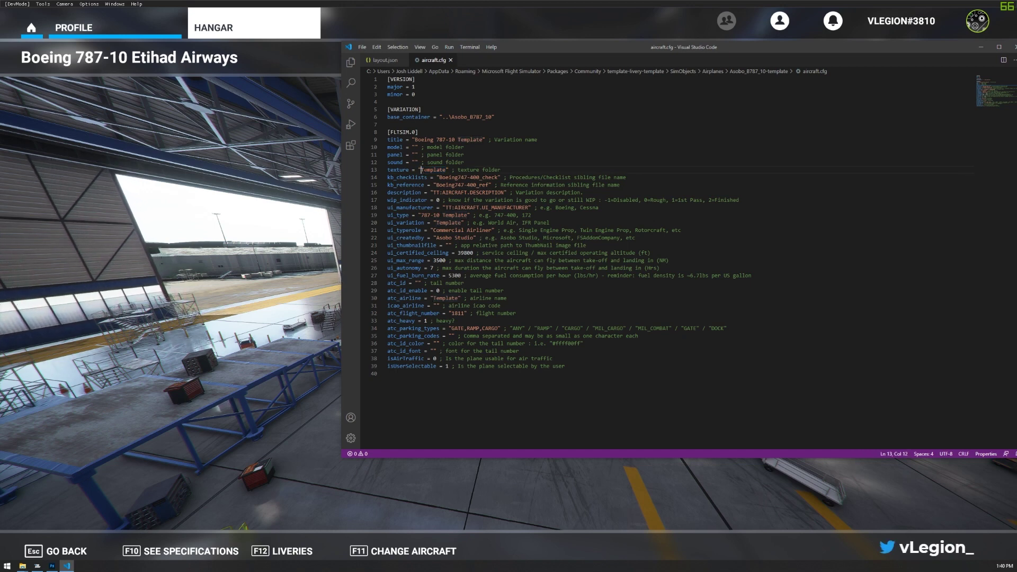
{"action": "left_click_drag", "start_coordinate": [422, 171], "coordinate": [447, 170]}
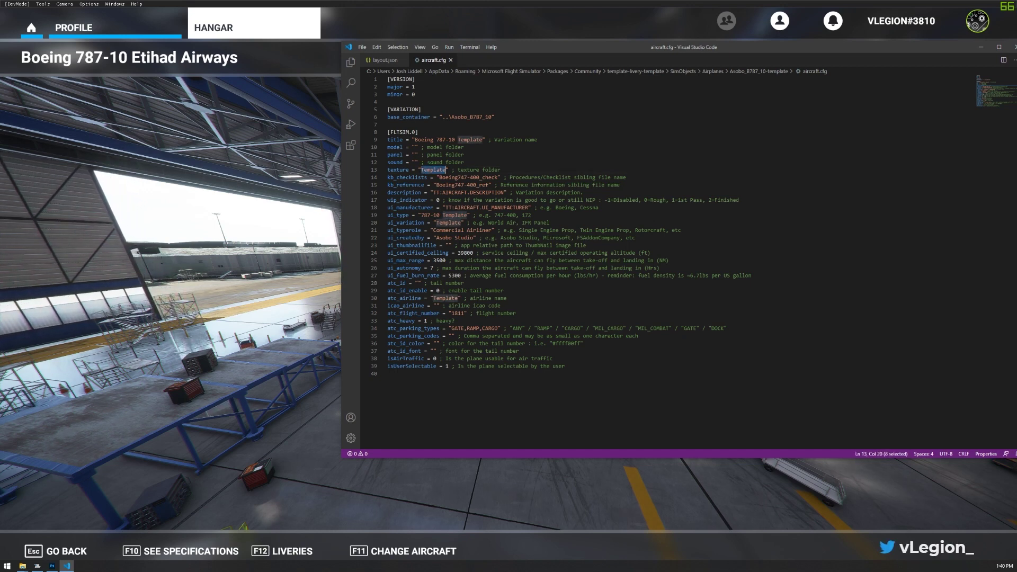
{"action": "left_click", "coordinate": [449, 223]}
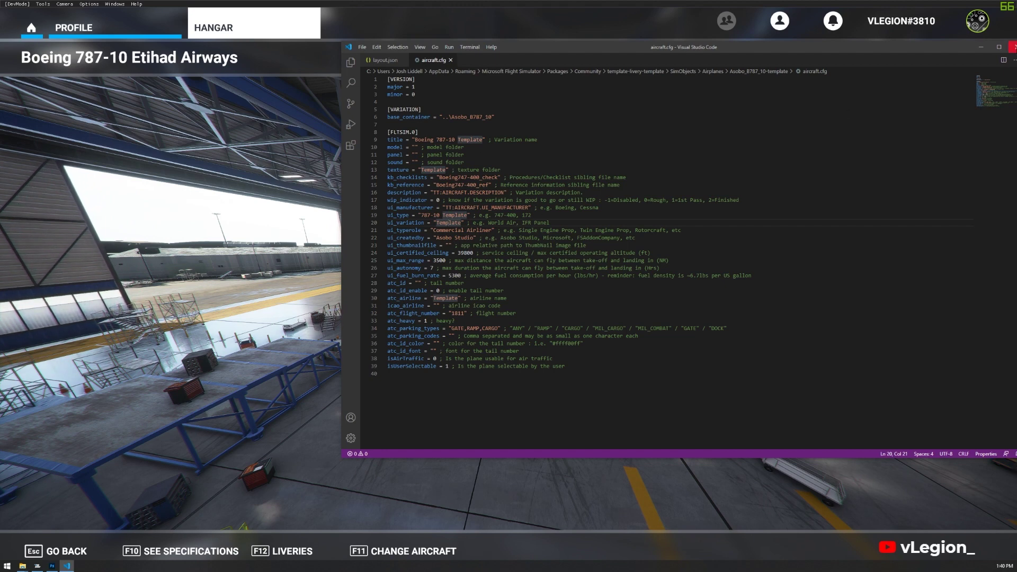
{"action": "left_click", "coordinate": [1013, 47]}
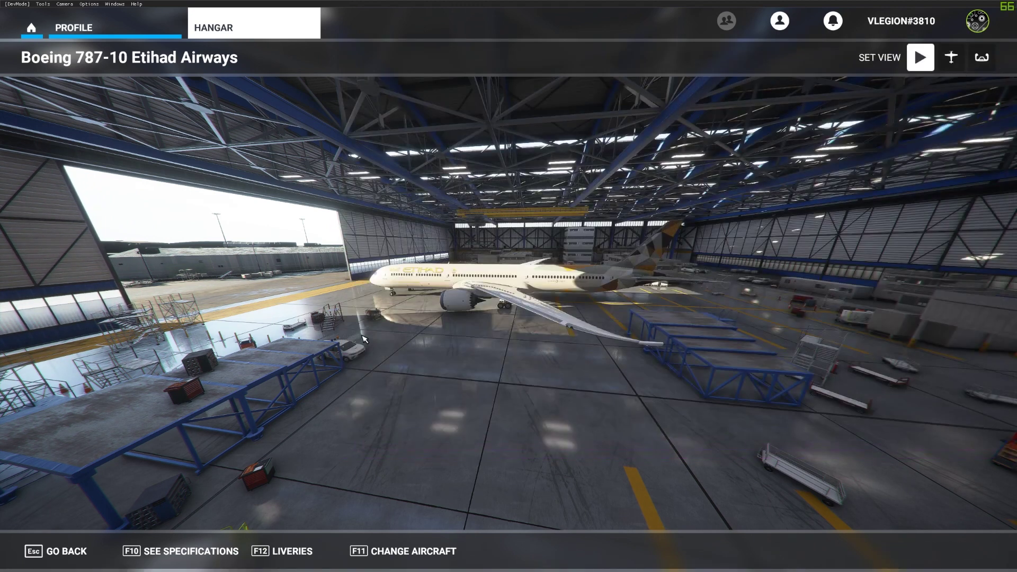
Switch back to the Airplanes folder window and go to the Community folder inside Packages
{"action": "key", "text": "super+Tab"}
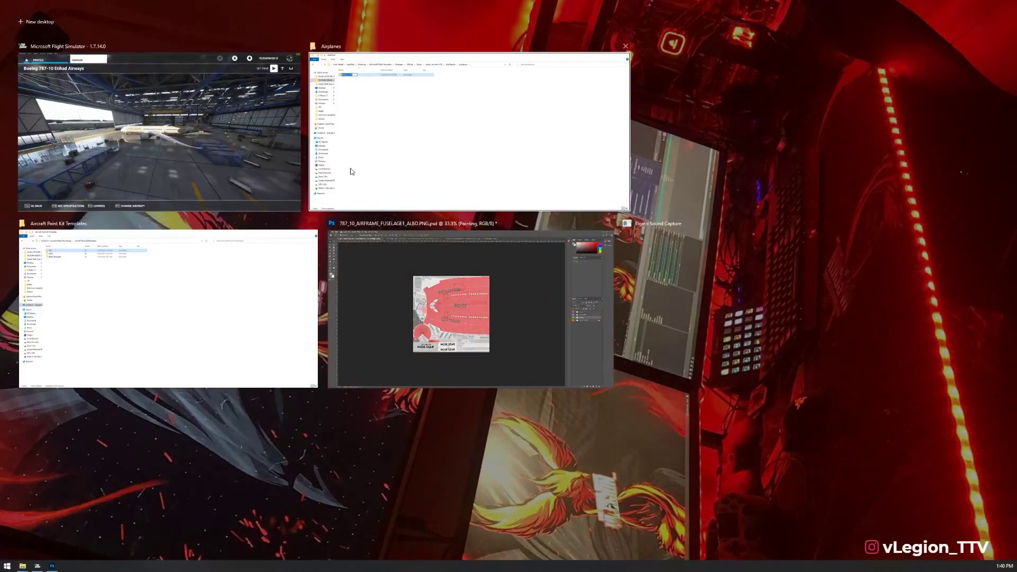
{"action": "left_click", "coordinate": [395, 129]}
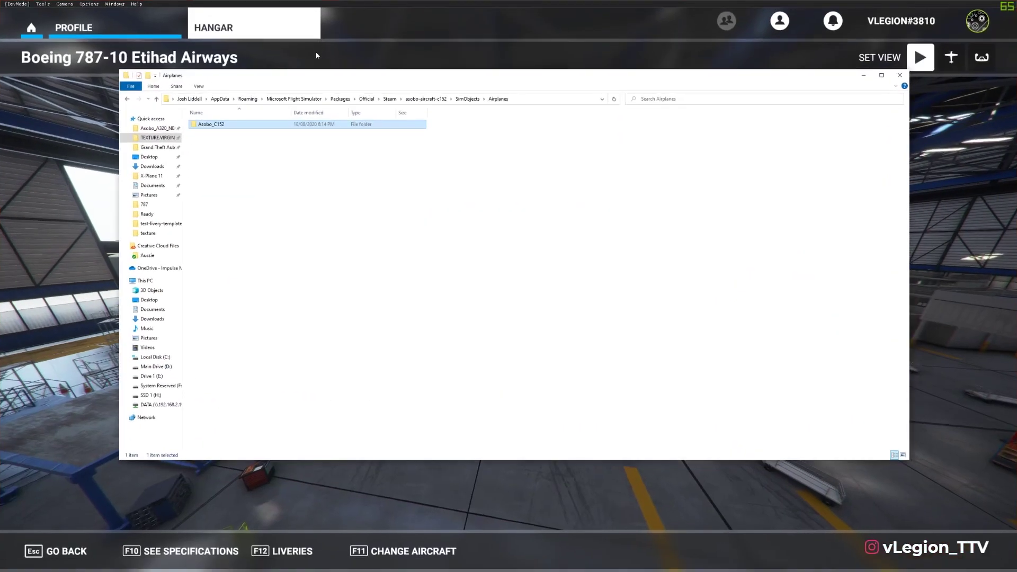
{"action": "left_click", "coordinate": [340, 99]}
{"action": "double_click", "coordinate": [206, 124]}
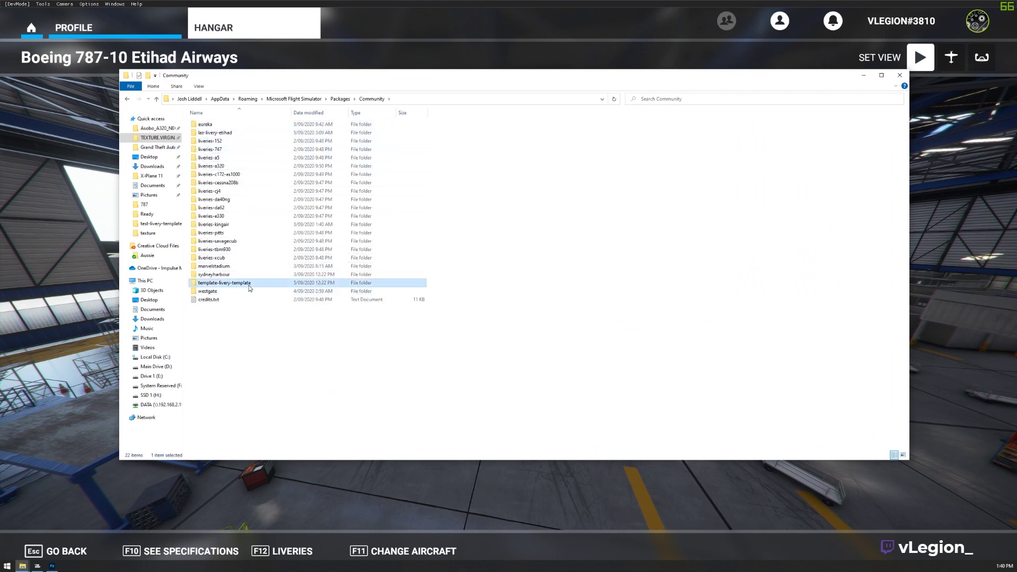
Open the TEXTURE.Template folder under Asobo_B787_10-template in template-livery-template and review its airframe DDS and JSON files
{"action": "double_click", "coordinate": [249, 285]}
{"action": "double_click", "coordinate": [234, 127]}
{"action": "double_click", "coordinate": [234, 127]}
{"action": "double_click", "coordinate": [235, 127]}
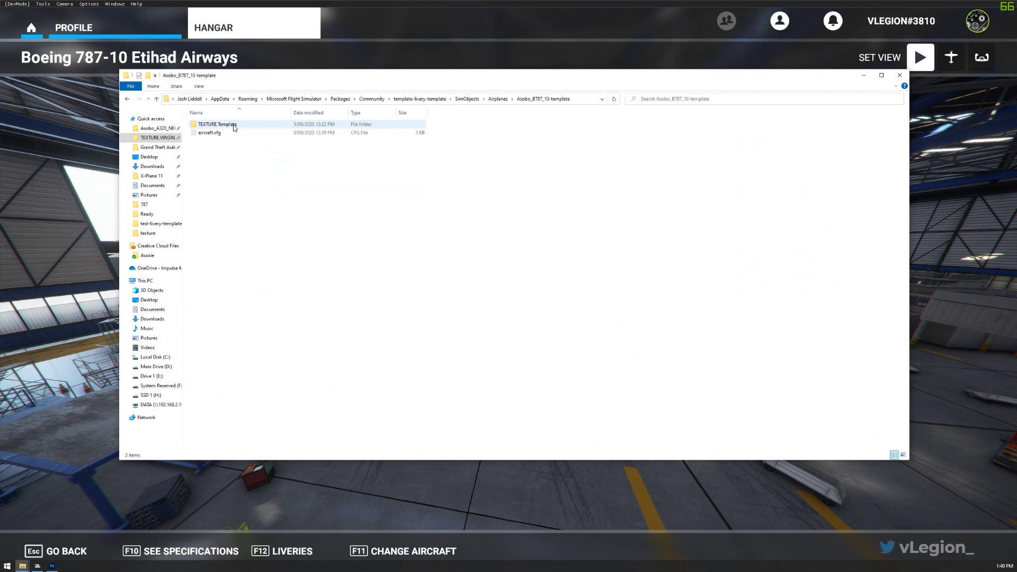
{"action": "double_click", "coordinate": [234, 126]}
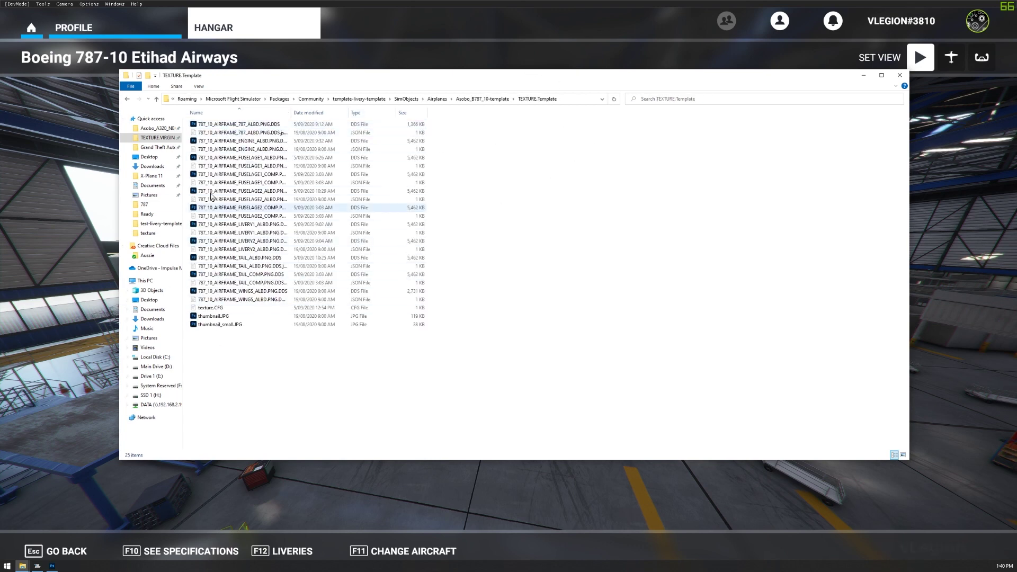
{"action": "left_click", "coordinate": [212, 127]}
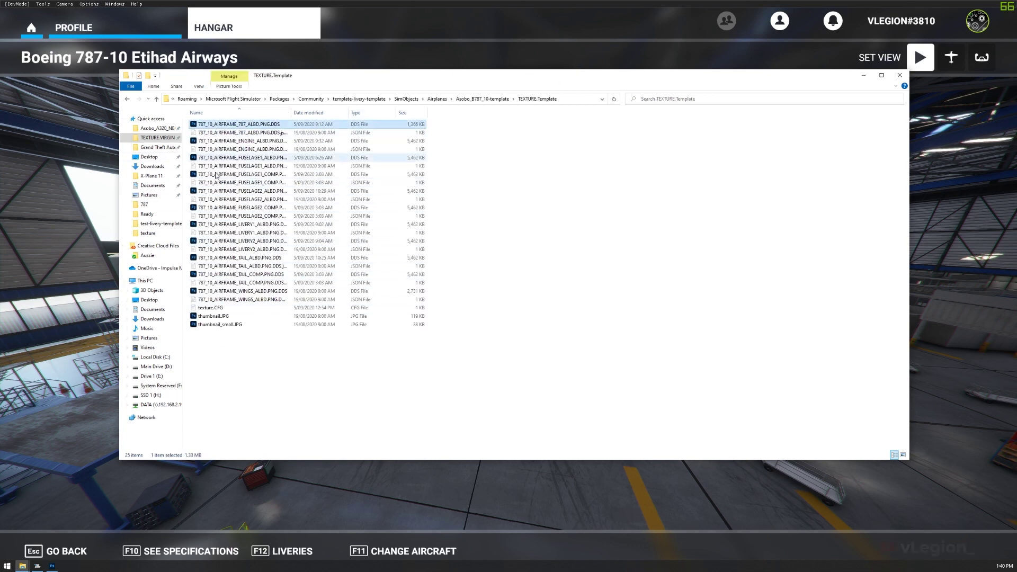
{"action": "left_click", "coordinate": [223, 299]}
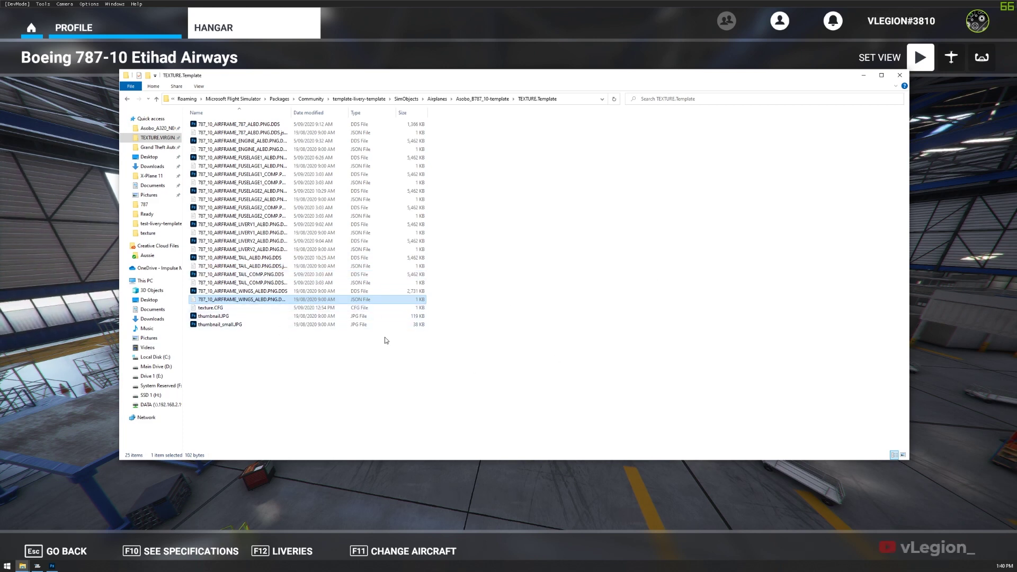
Open texture.CFG, review the fallback paths including the Asobo_B787_10 texture entry, and close the editor
{"action": "left_click", "coordinate": [229, 307]}
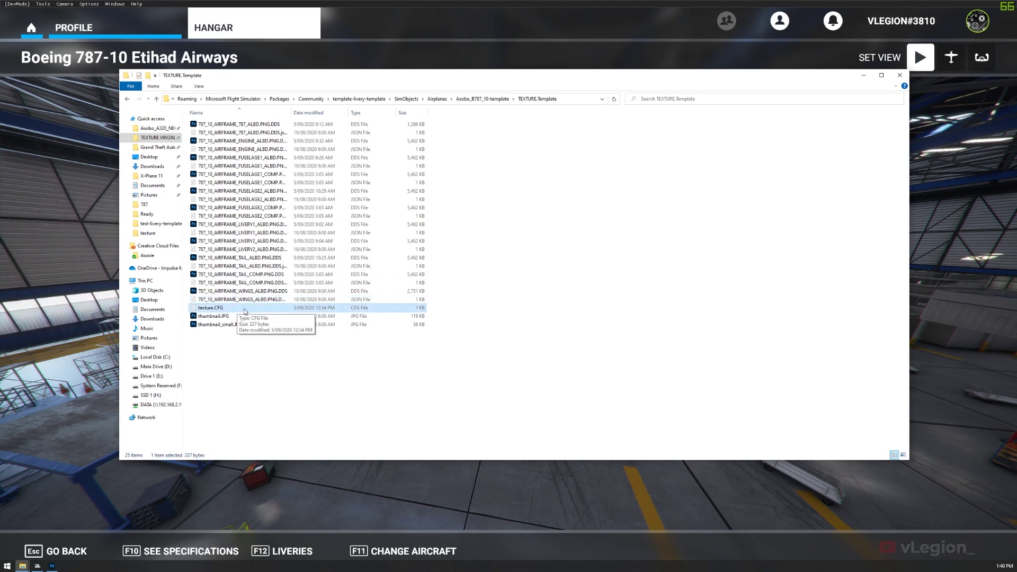
{"action": "double_click", "coordinate": [245, 312]}
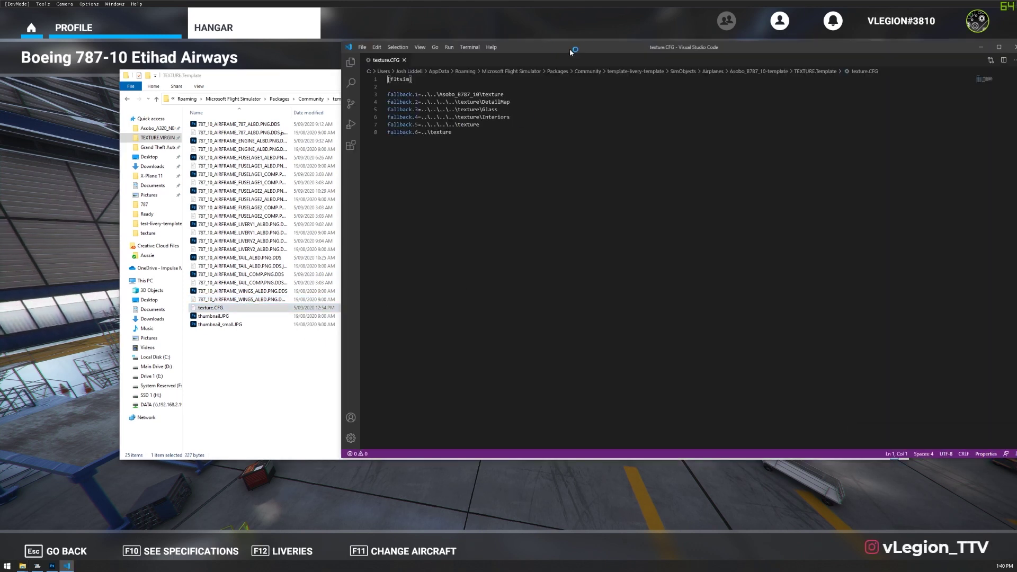
{"action": "left_click_drag", "start_coordinate": [577, 45], "coordinate": [392, 47]}
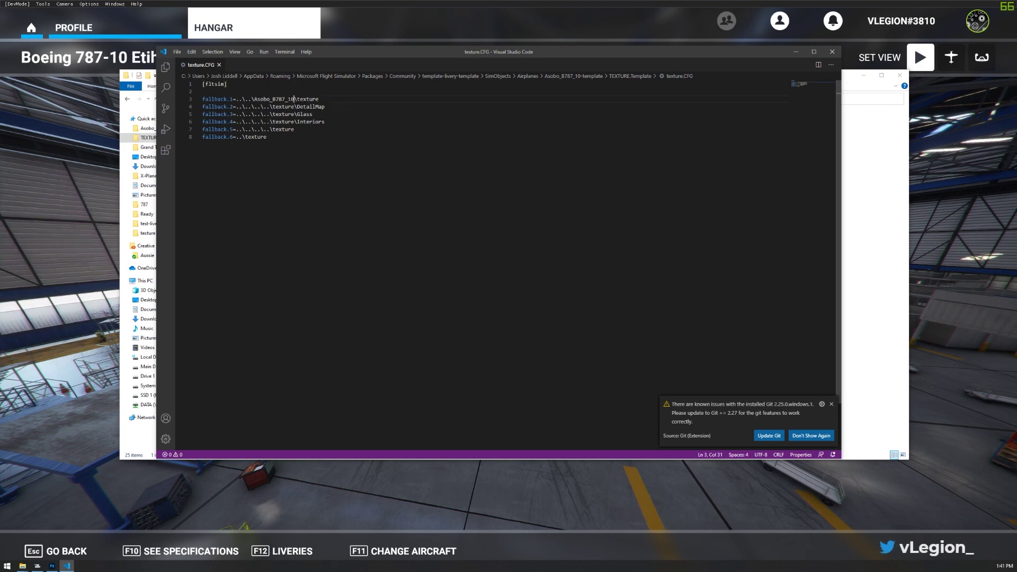
{"action": "left_click_drag", "start_coordinate": [295, 99], "coordinate": [251, 100]}
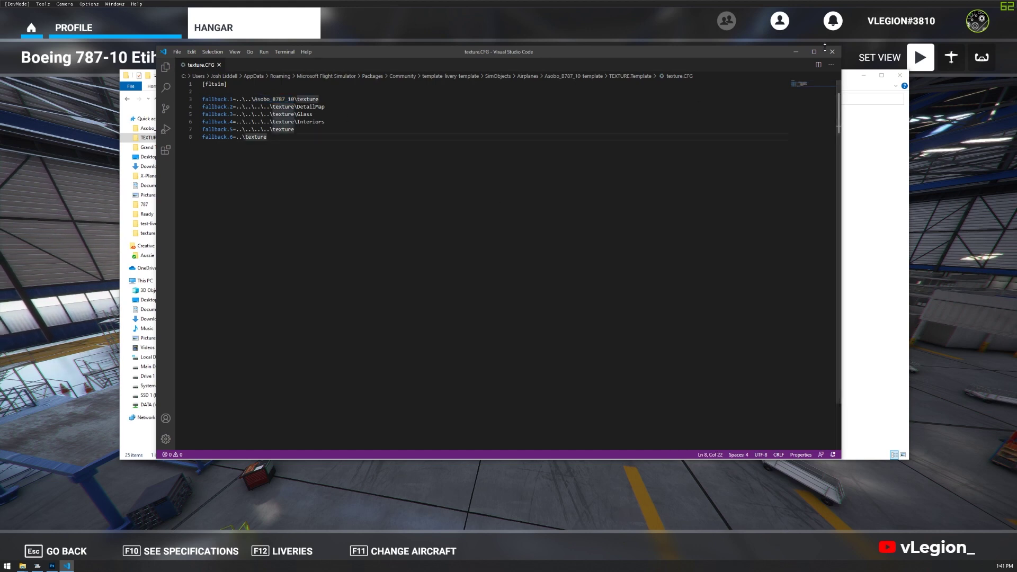
{"action": "left_click", "coordinate": [832, 52]}
{"action": "left_click", "coordinate": [328, 386]}
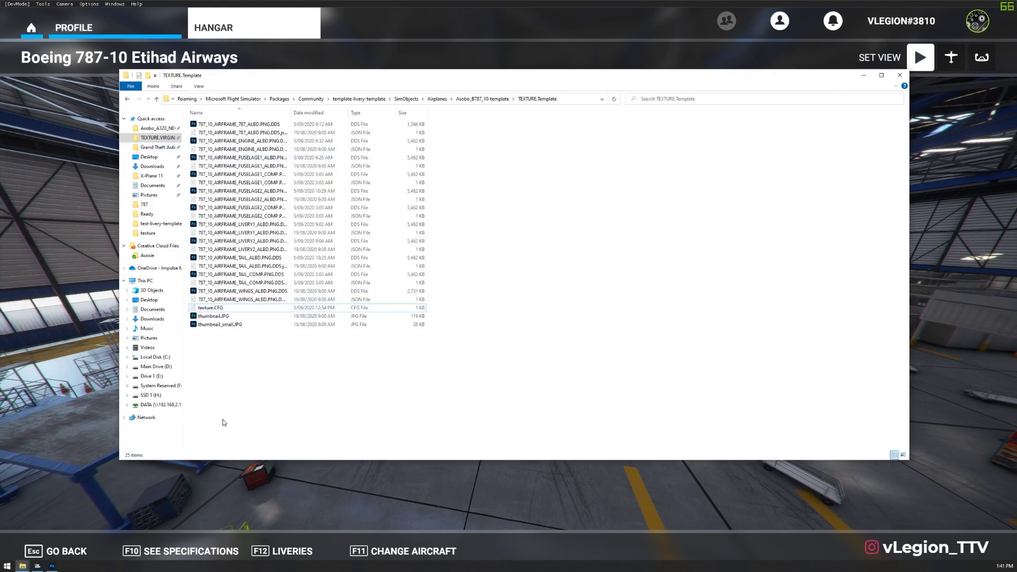
Switch to the Aircraft Paint Kit Templates folder window, look inside Blank Template, and return to the parent folder
{"action": "key", "text": "super+Tab"}
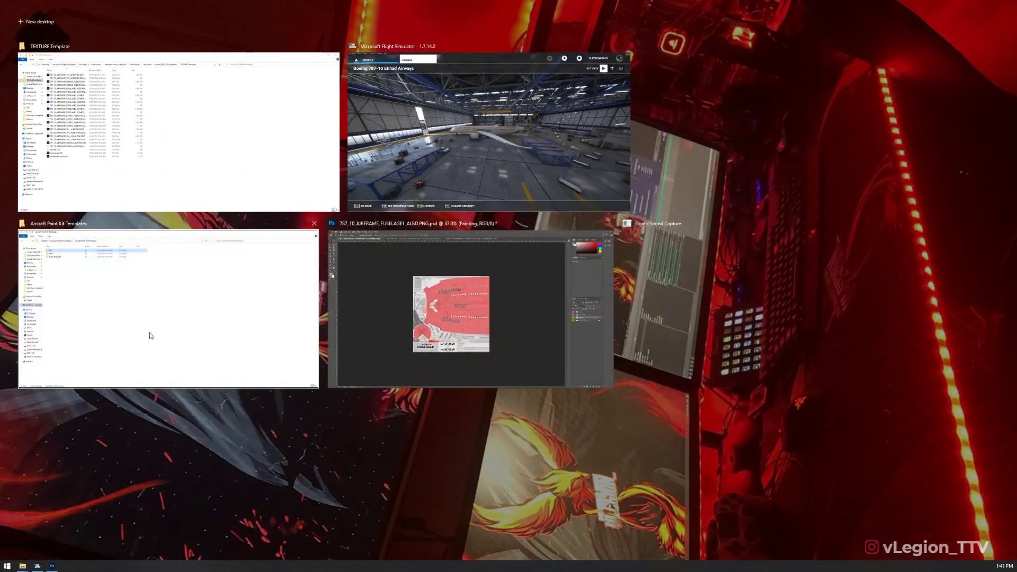
{"action": "left_click", "coordinate": [150, 336]}
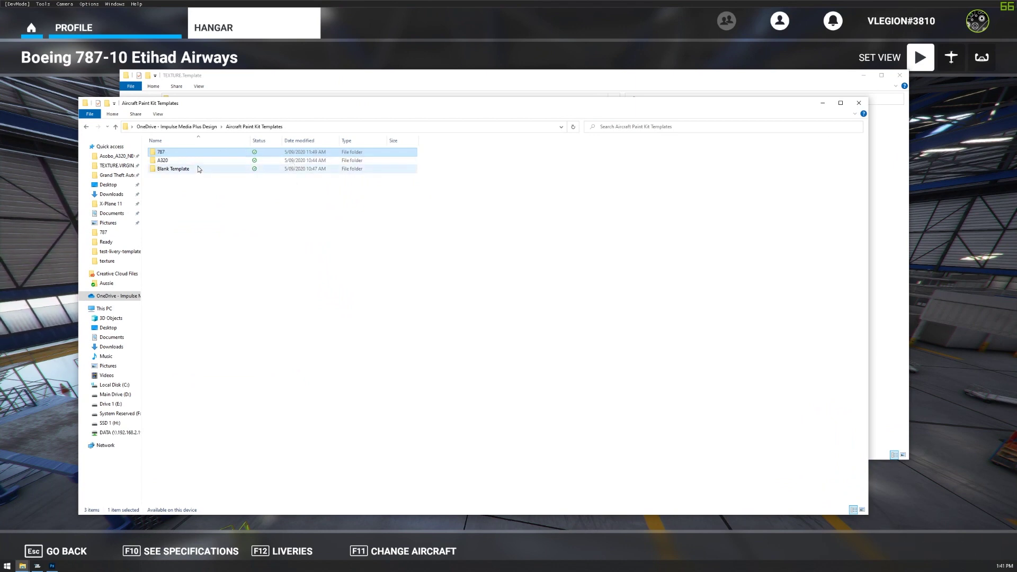
{"action": "double_click", "coordinate": [174, 168]}
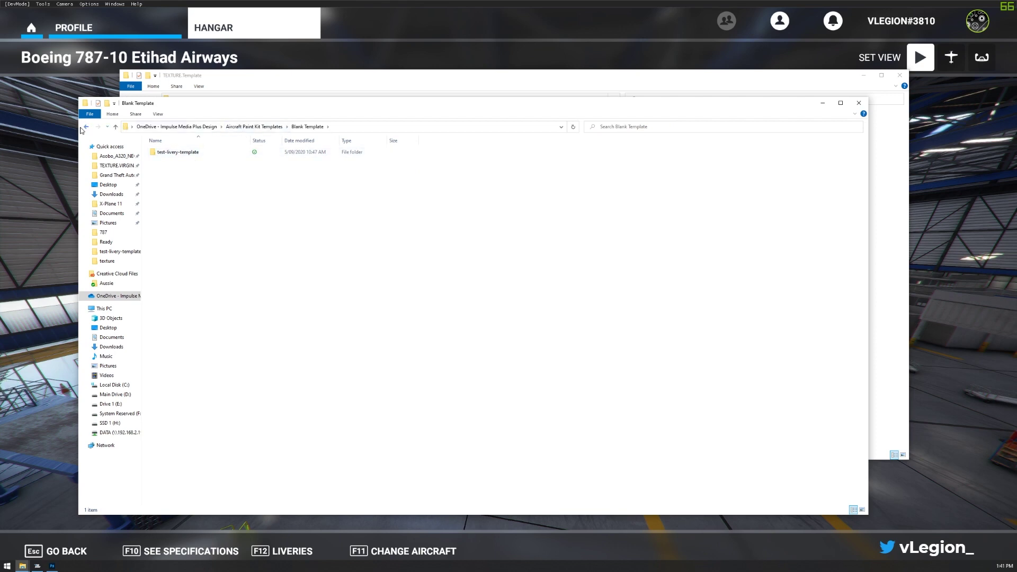
{"action": "left_click", "coordinate": [86, 127]}
Open the PSD folder inside the 787 paint kit folder and check its Photoshop template files
{"action": "double_click", "coordinate": [178, 154]}
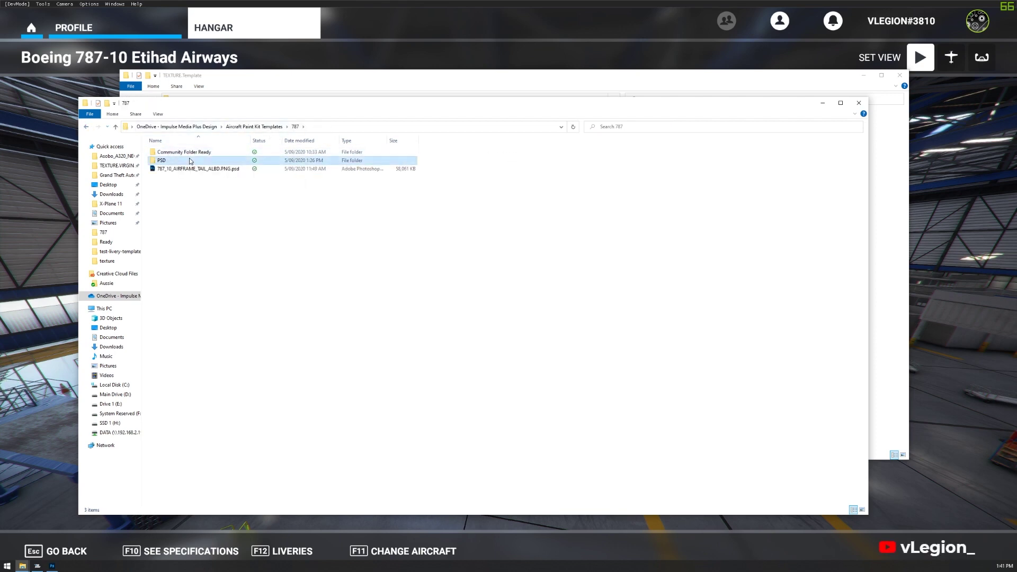
{"action": "left_click", "coordinate": [241, 162]}
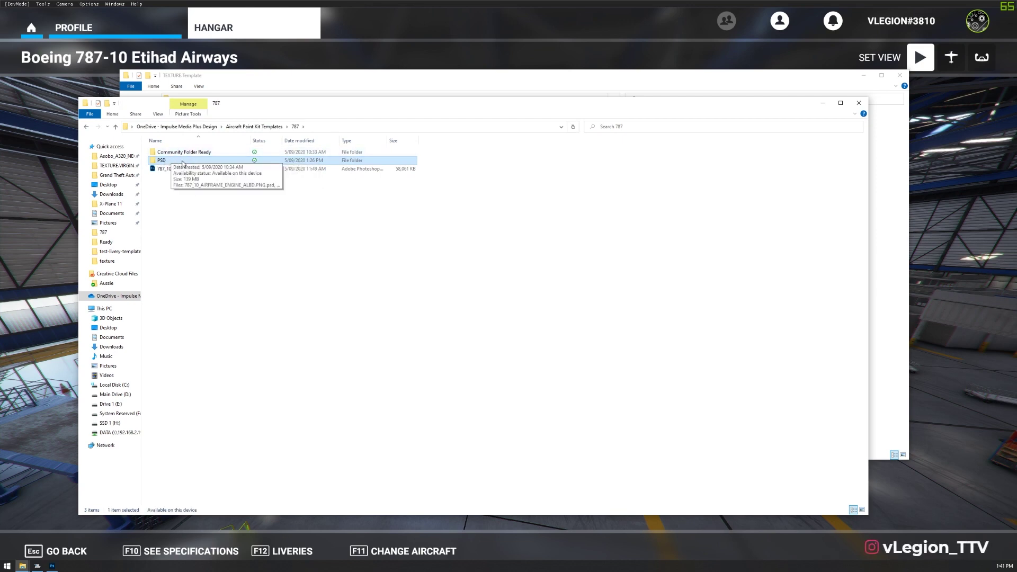
{"action": "double_click", "coordinate": [182, 163]}
{"action": "left_click_drag", "start_coordinate": [371, 210], "coordinate": [143, 159]}
{"action": "left_click", "coordinate": [214, 227]}
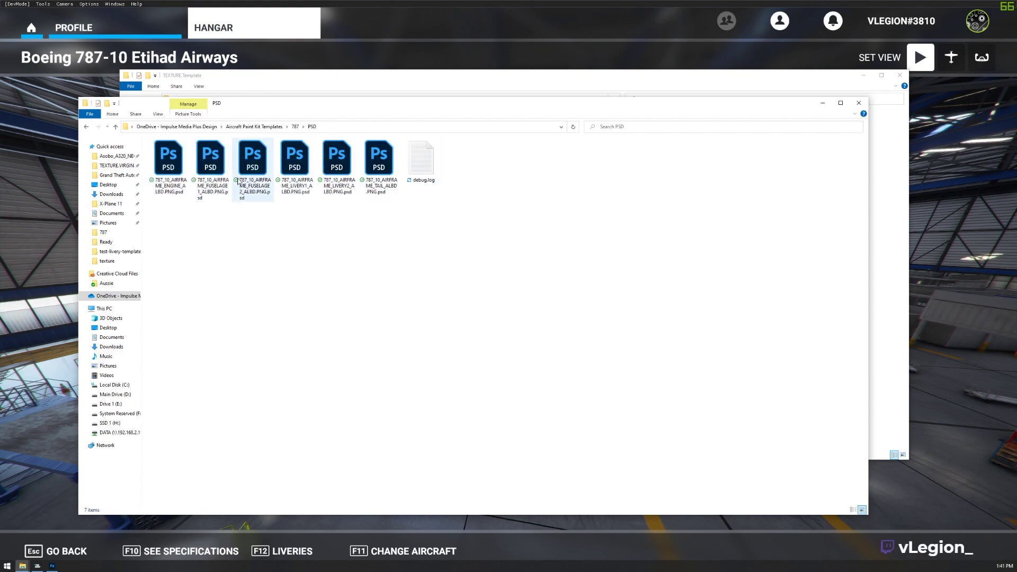
Switch to Photoshop and toggle the DO NOT TOUCH group's visibility in the fuselage template, leaving it shown
{"action": "key", "text": "super+Tab"}
{"action": "left_click", "coordinate": [394, 276]}
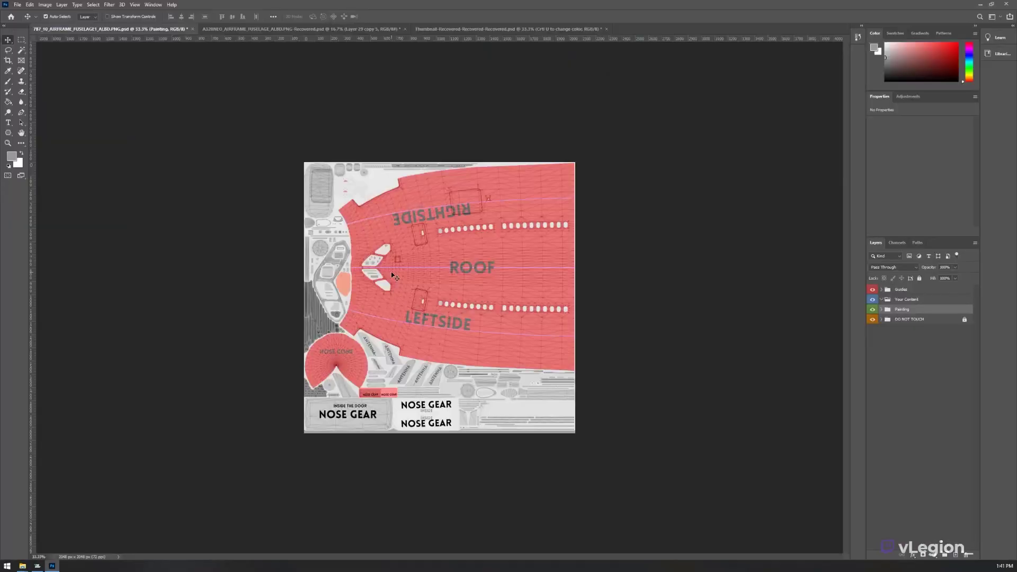
{"action": "left_click", "coordinate": [917, 319]}
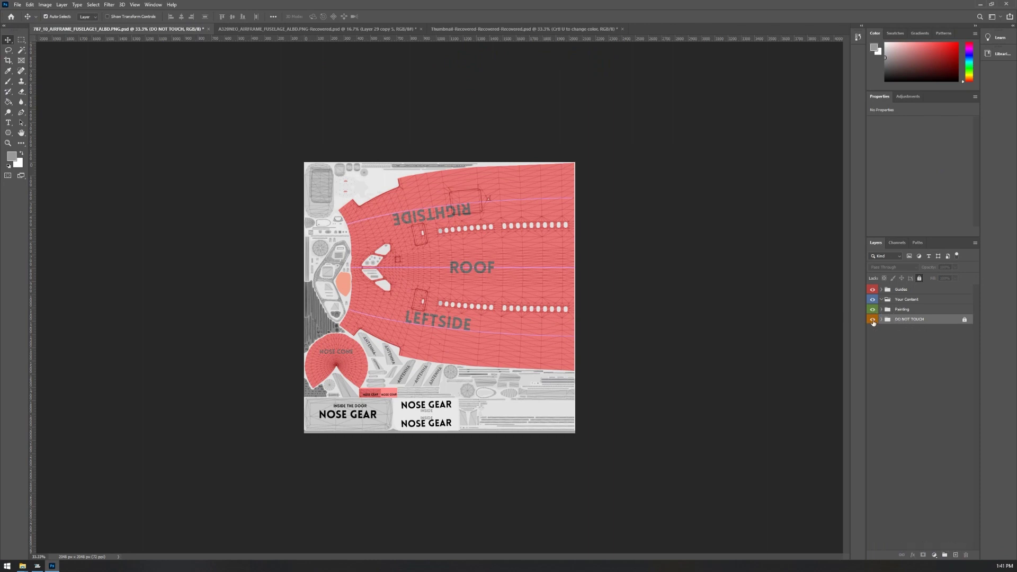
{"action": "left_click", "coordinate": [873, 319]}
{"action": "left_click", "coordinate": [873, 319]}
{"action": "left_click", "coordinate": [873, 319]}
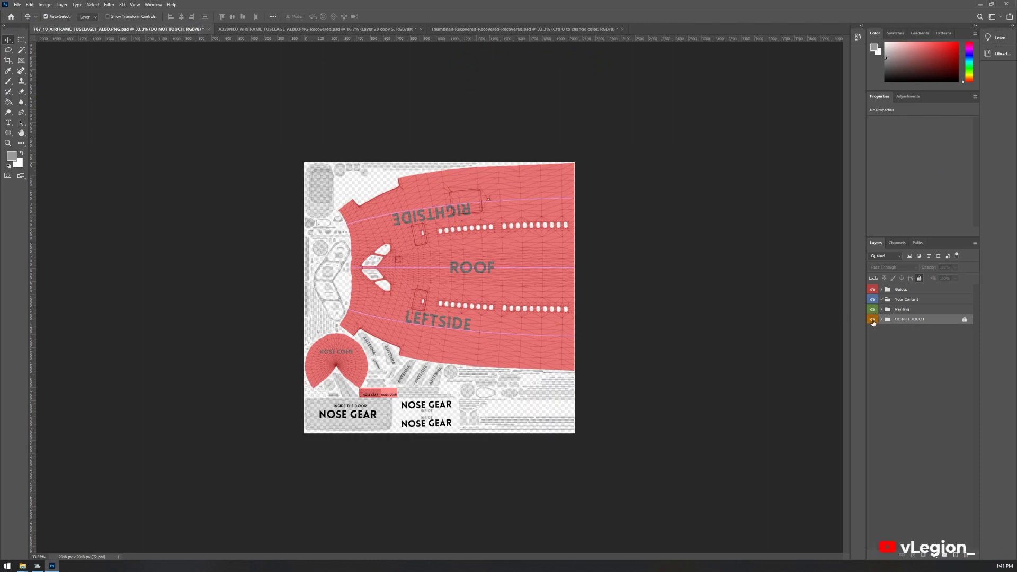
{"action": "left_click", "coordinate": [873, 320]}
{"action": "left_click", "coordinate": [873, 319]}
{"action": "left_click", "coordinate": [873, 320]}
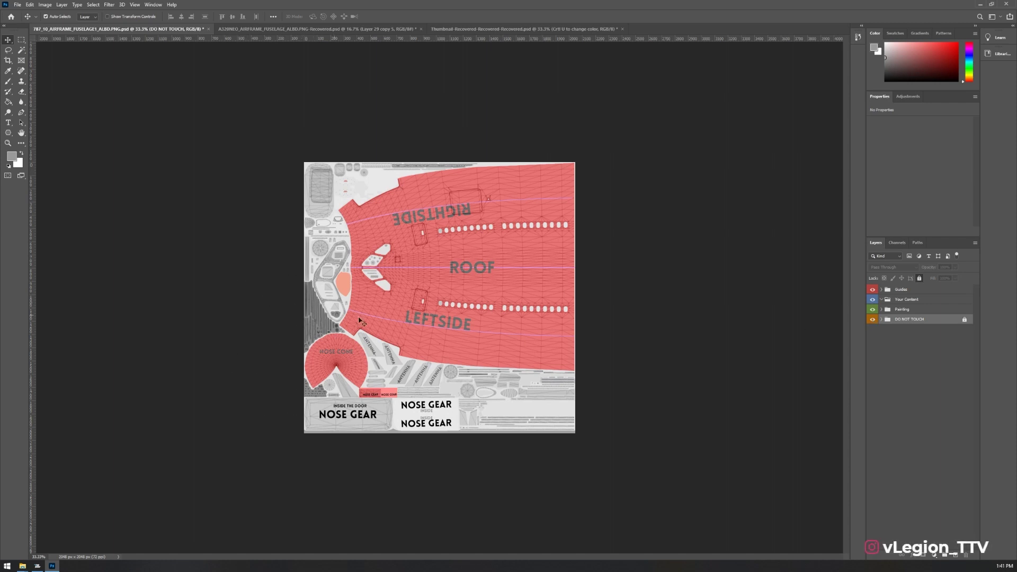
Expand the Painting group and toggle the optional Racoon Mask layer's visibility to compare it, leaving it hidden
{"action": "left_click", "coordinate": [908, 312]}
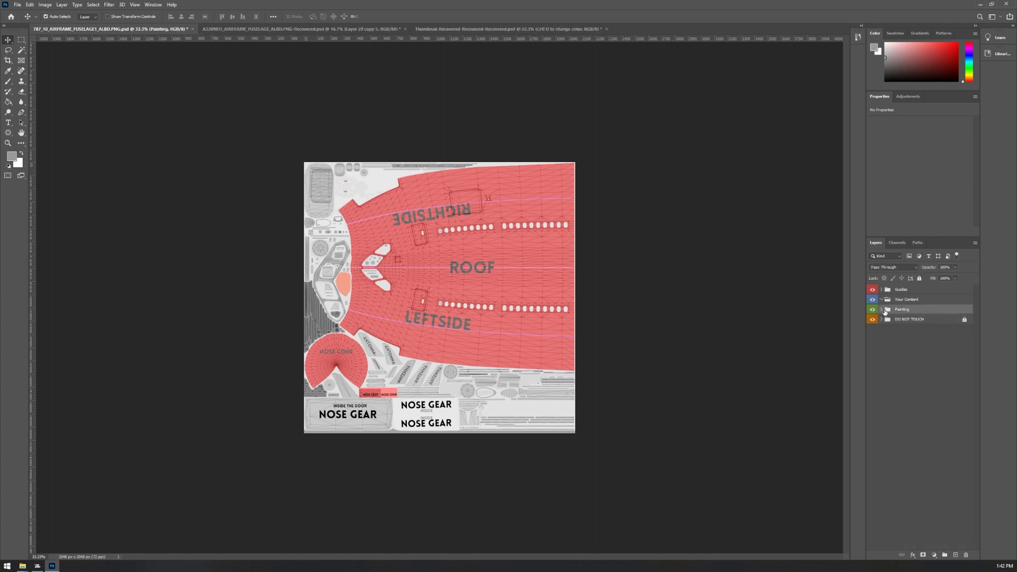
{"action": "left_click", "coordinate": [882, 310]}
{"action": "left_click", "coordinate": [914, 325]}
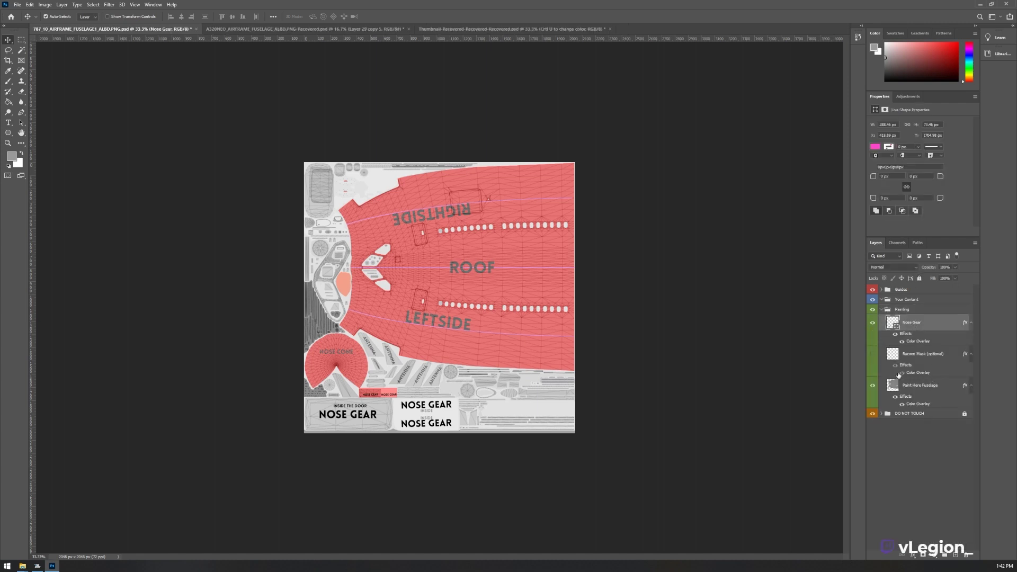
{"action": "left_click", "coordinate": [873, 355]}
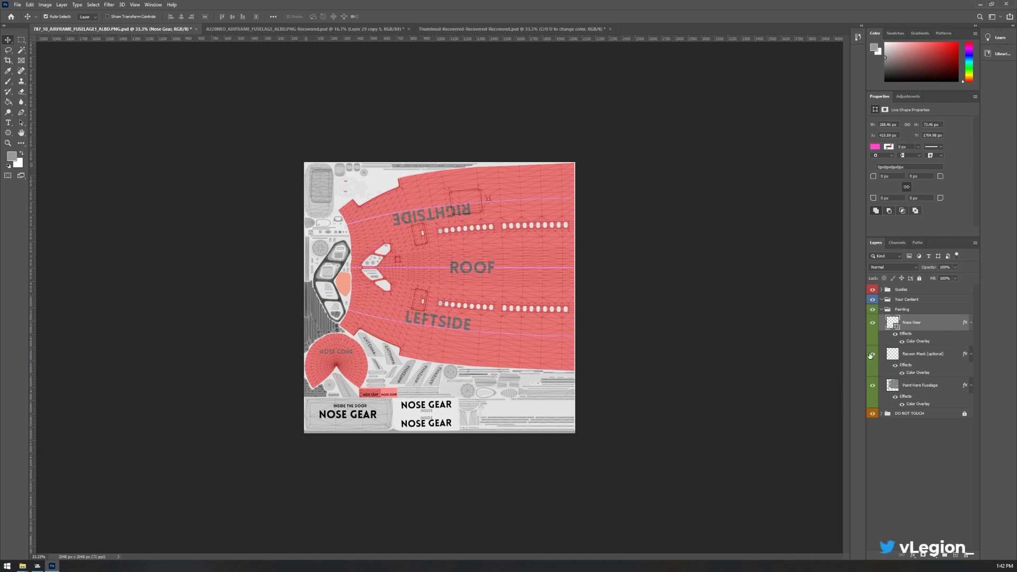
{"action": "left_click", "coordinate": [872, 356]}
{"action": "left_click", "coordinate": [873, 356]}
{"action": "left_click", "coordinate": [873, 355]}
{"action": "left_click", "coordinate": [873, 356]}
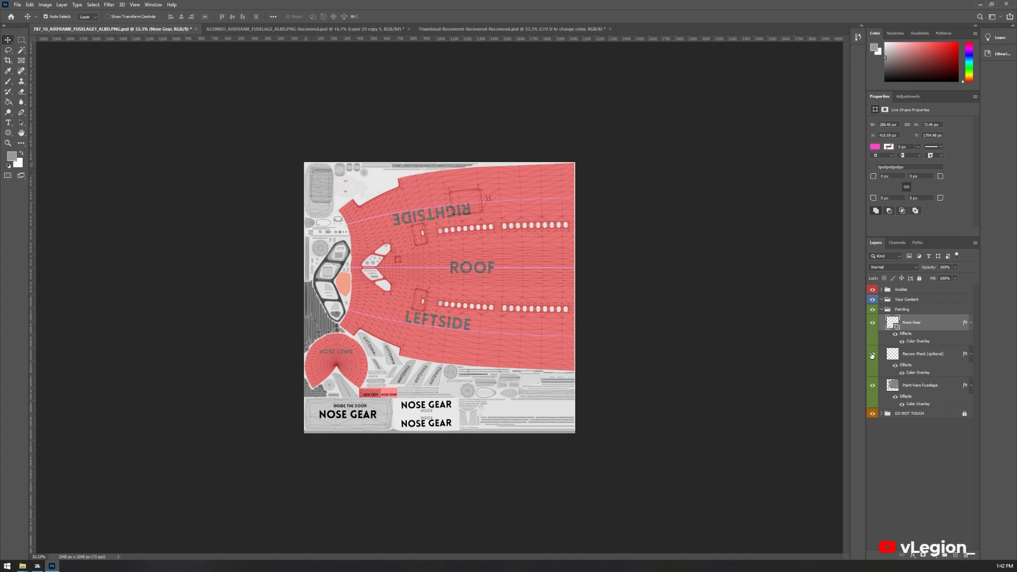
{"action": "left_click", "coordinate": [872, 356]}
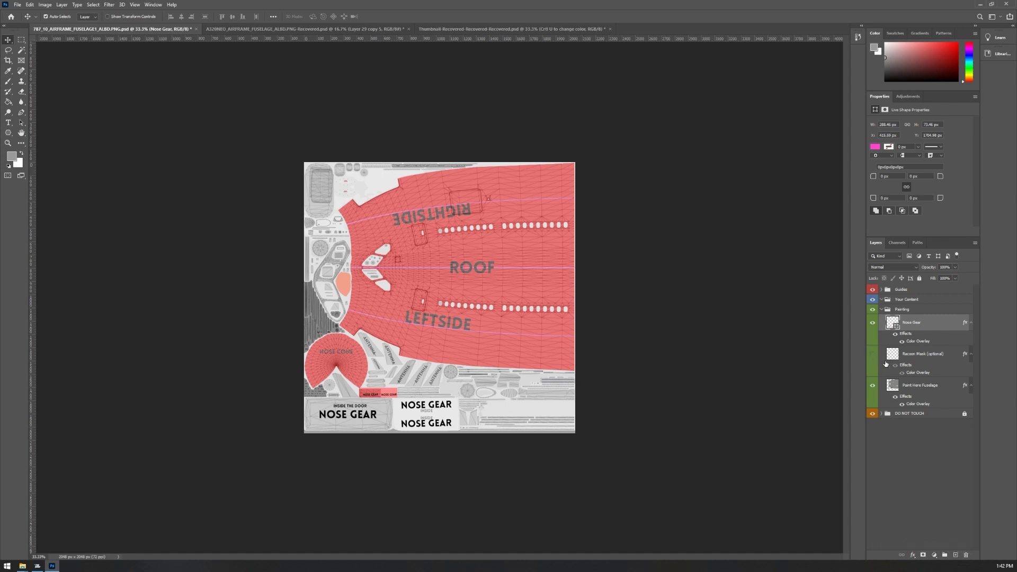
Try out other Color Overlay colours for the Paint Here Fuselage layer, then cancel the colour picker and layer style
{"action": "double_click", "coordinate": [922, 405]}
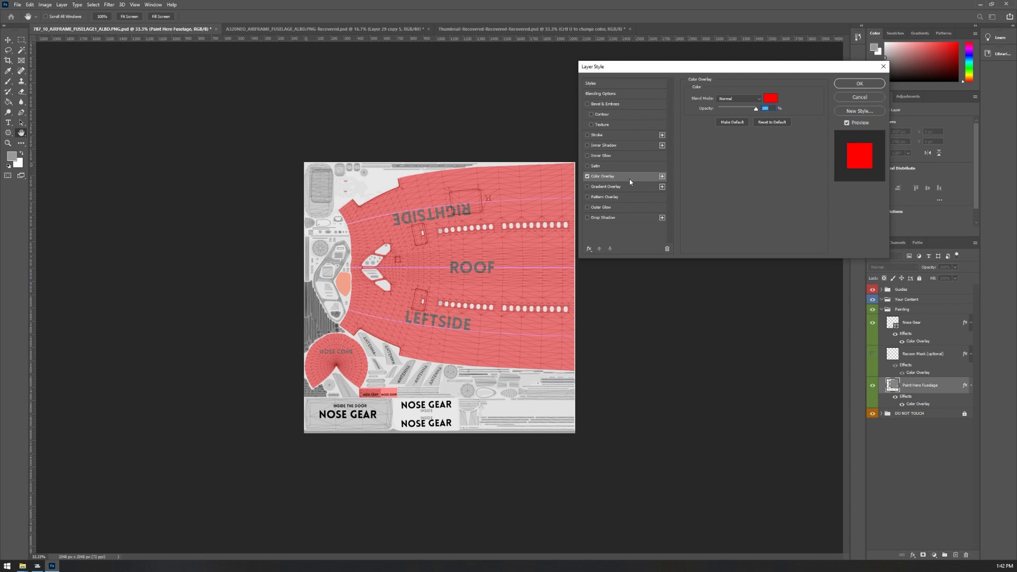
{"action": "left_click", "coordinate": [771, 99]}
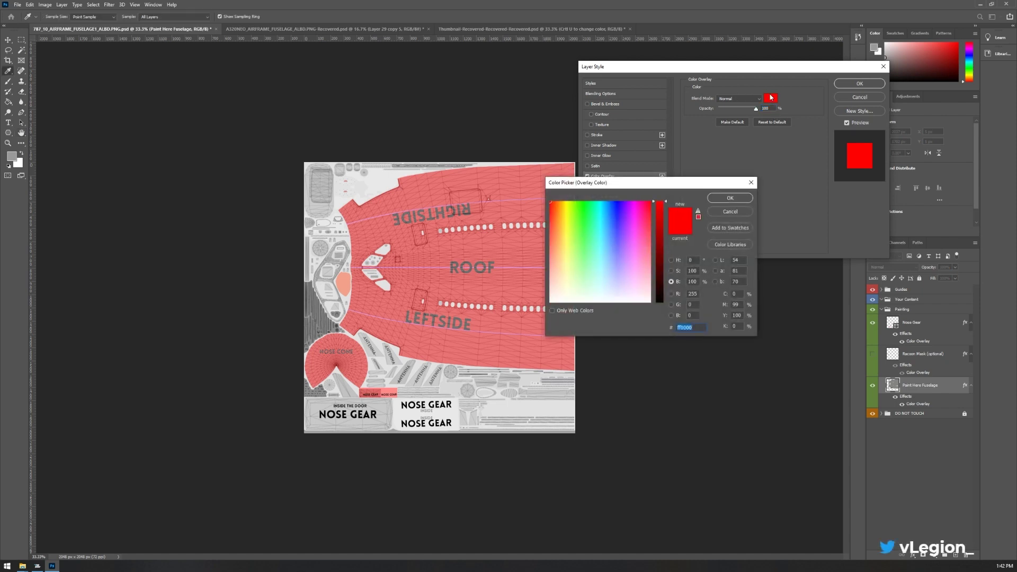
{"action": "mouse_move", "coordinate": [575, 233]}
{"action": "left_mouse_down"}
{"action": "mouse_move", "coordinate": [561, 228]}
{"action": "mouse_move", "coordinate": [644, 249]}
{"action": "mouse_move", "coordinate": [573, 232]}
{"action": "mouse_move", "coordinate": [644, 208]}
{"action": "mouse_move", "coordinate": [524, 233]}
{"action": "mouse_move", "coordinate": [551, 233]}
{"action": "mouse_move", "coordinate": [602, 284]}
{"action": "mouse_move", "coordinate": [628, 275]}
{"action": "mouse_move", "coordinate": [550, 202]}
{"action": "left_mouse_up"}
{"action": "left_click", "coordinate": [724, 212]}
{"action": "left_click", "coordinate": [877, 97]}
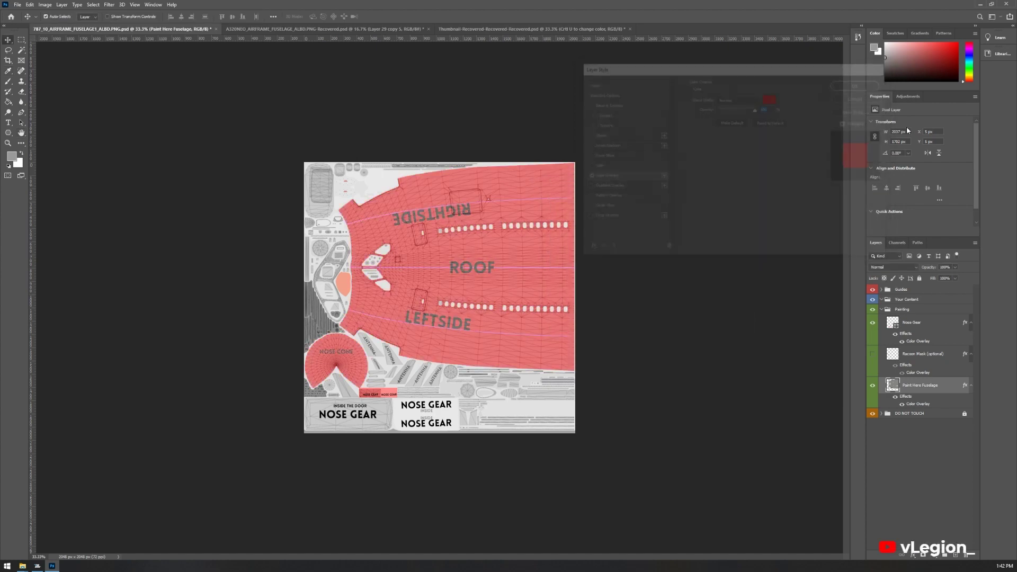
Collapse the Painting group and select the Your Content group
{"action": "left_click", "coordinate": [910, 324]}
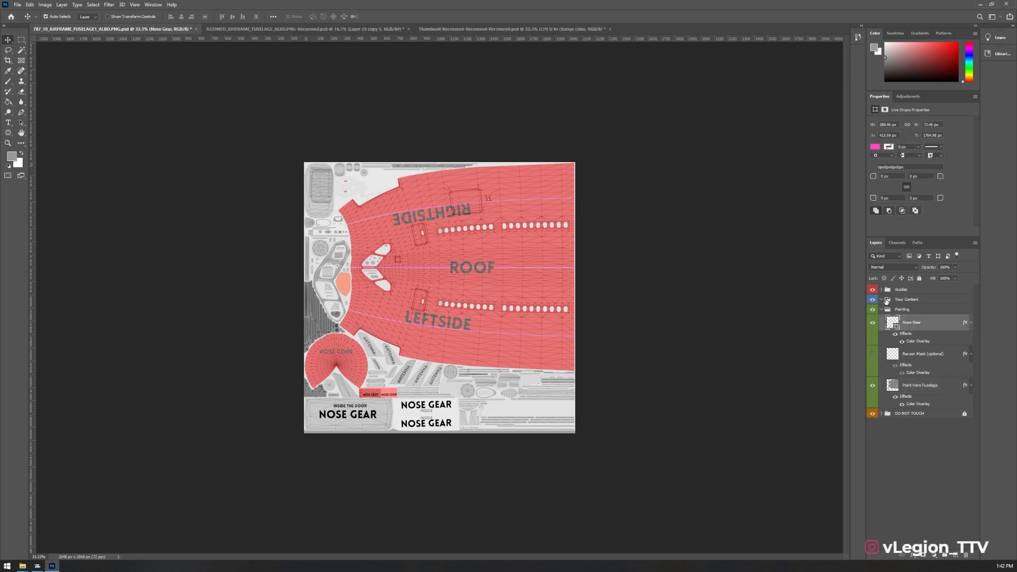
{"action": "left_click", "coordinate": [882, 310]}
{"action": "left_click", "coordinate": [906, 300]}
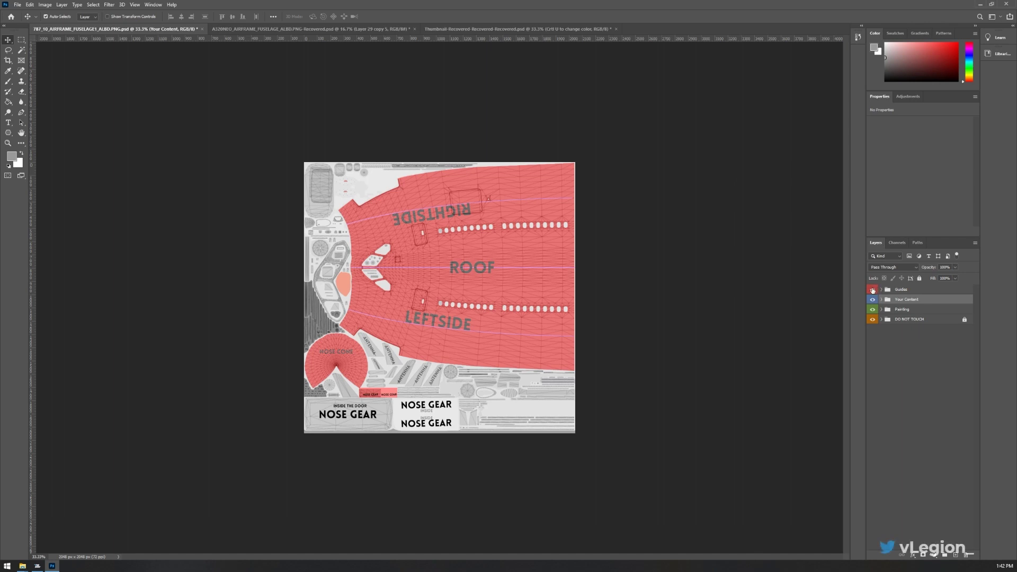
Hide the Guides group and expand it to look through its label, UV and antenna layers
{"action": "left_click", "coordinate": [873, 289]}
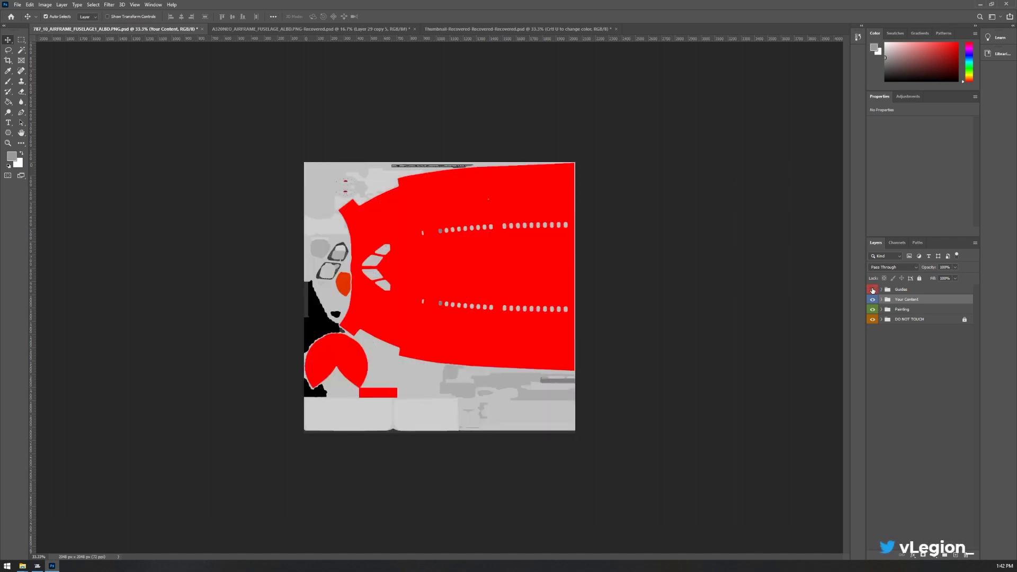
{"action": "left_click", "coordinate": [881, 290]}
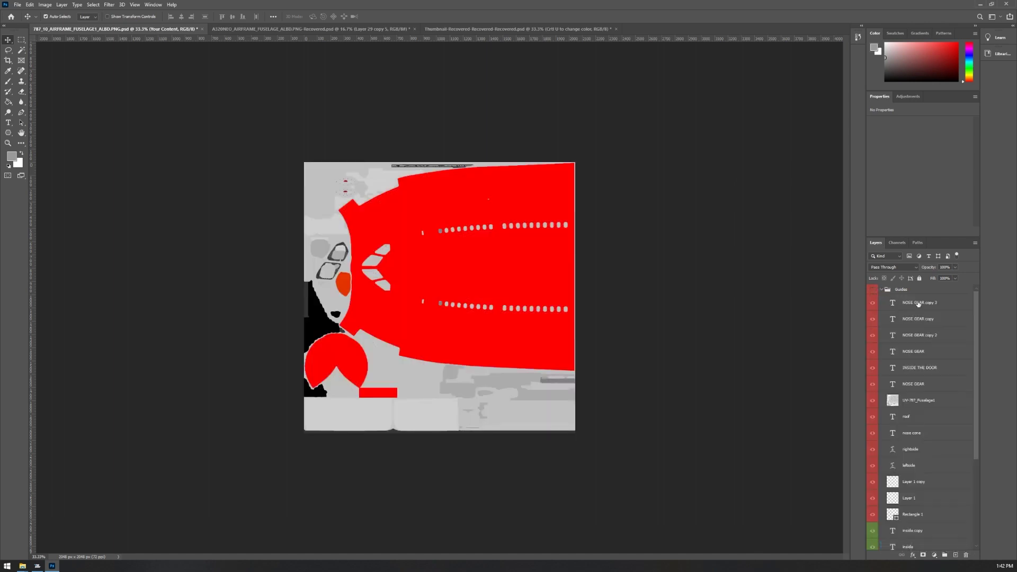
{"action": "scroll", "coordinate": [919, 381], "scroll_direction": "down", "scroll_amount": 5}
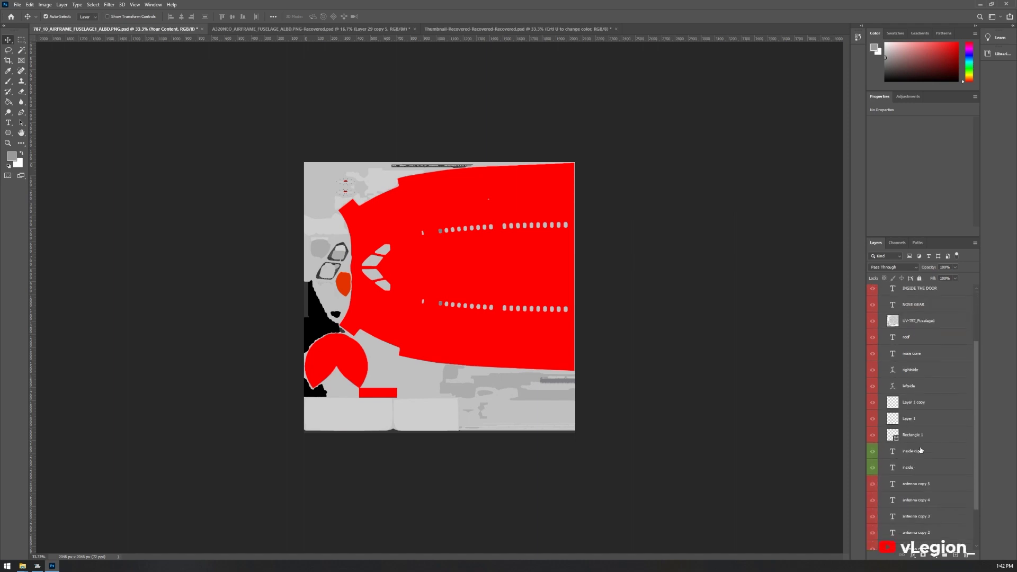
{"action": "scroll", "coordinate": [922, 451], "scroll_direction": "down", "scroll_amount": 1}
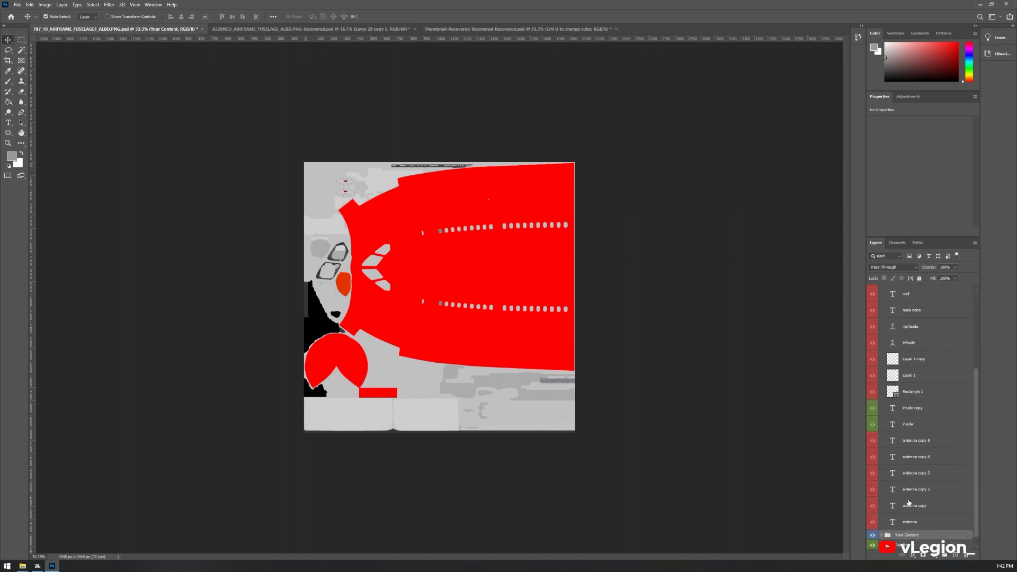
{"action": "scroll", "coordinate": [903, 477], "scroll_direction": "up", "scroll_amount": 5}
{"action": "scroll", "coordinate": [900, 465], "scroll_direction": "up", "scroll_amount": 1}
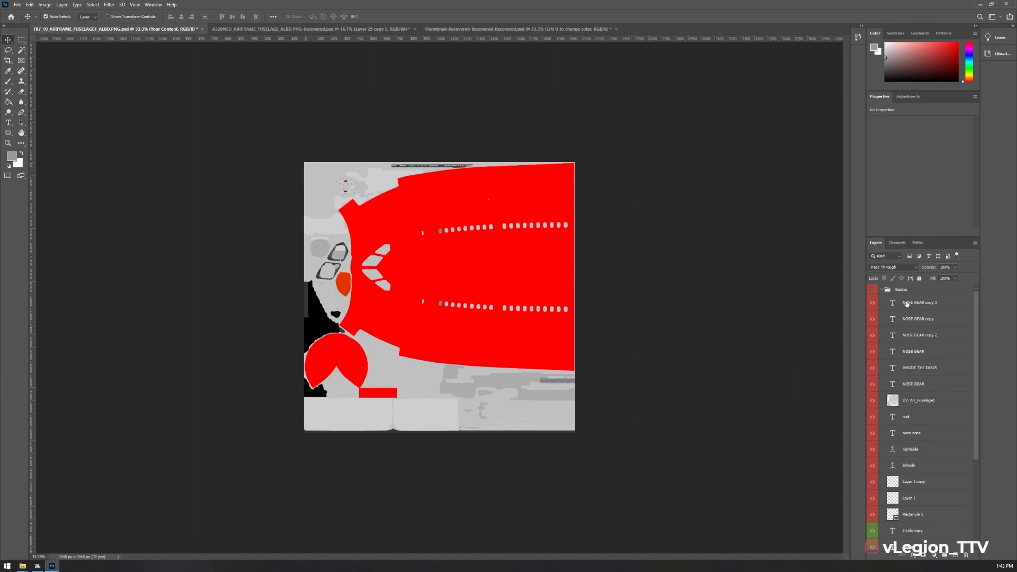
Show and collapse the Guides group, deselect all layers, and minimize Photoshop to return to the PSD folder
{"action": "left_click", "coordinate": [873, 290]}
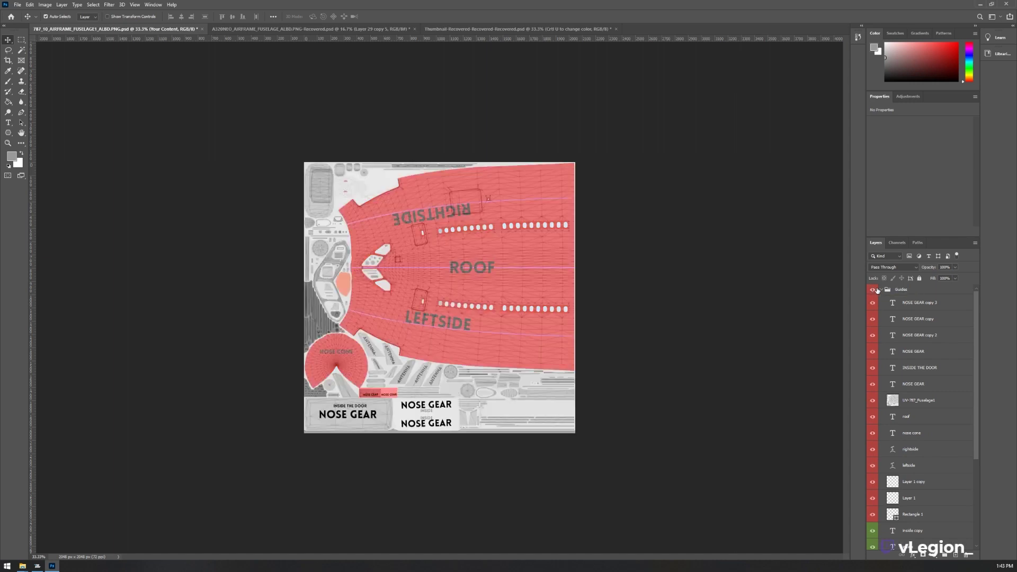
{"action": "left_click", "coordinate": [882, 290]}
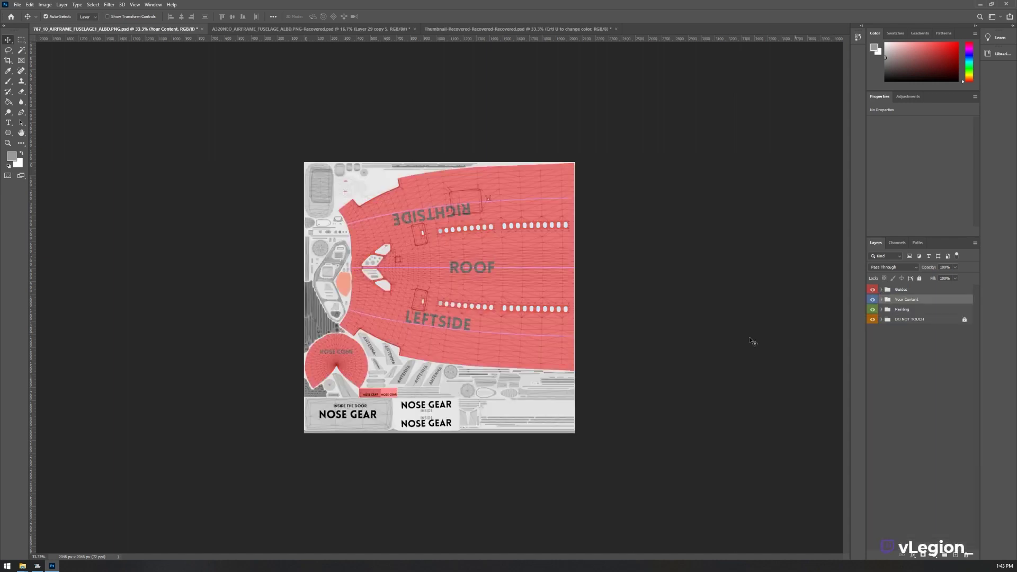
{"action": "left_click", "coordinate": [227, 189]}
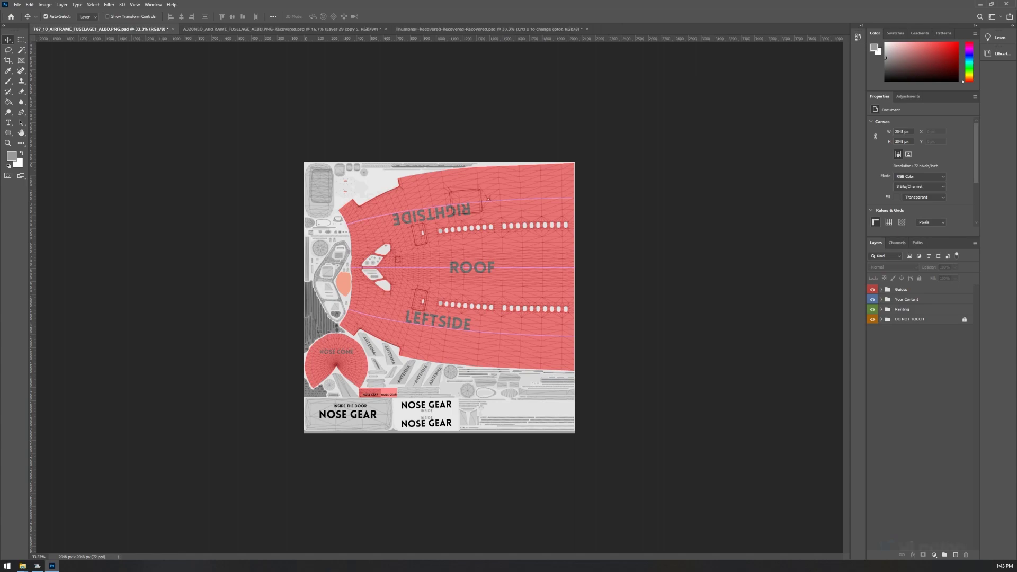
{"action": "left_click", "coordinate": [981, 5]}
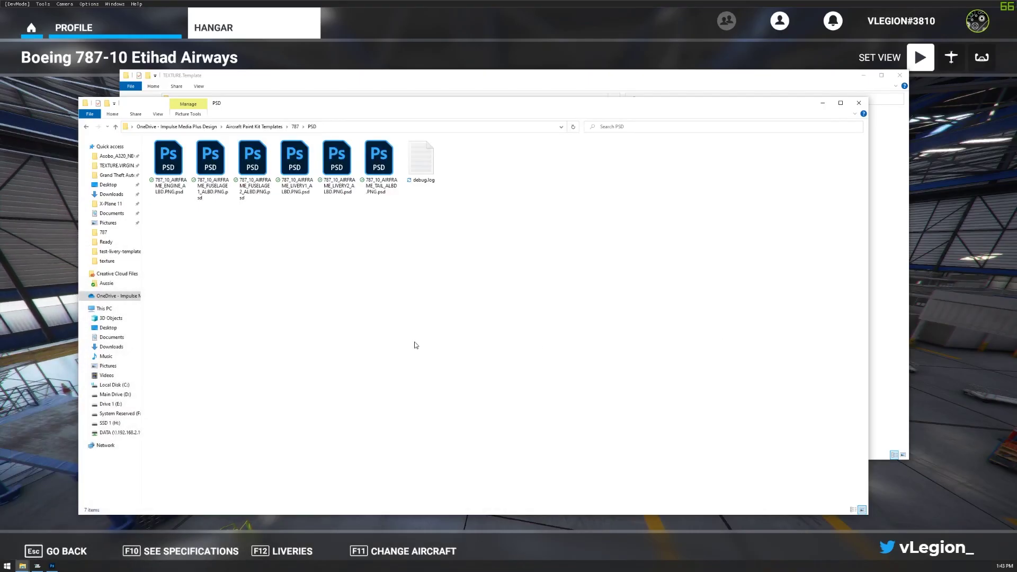